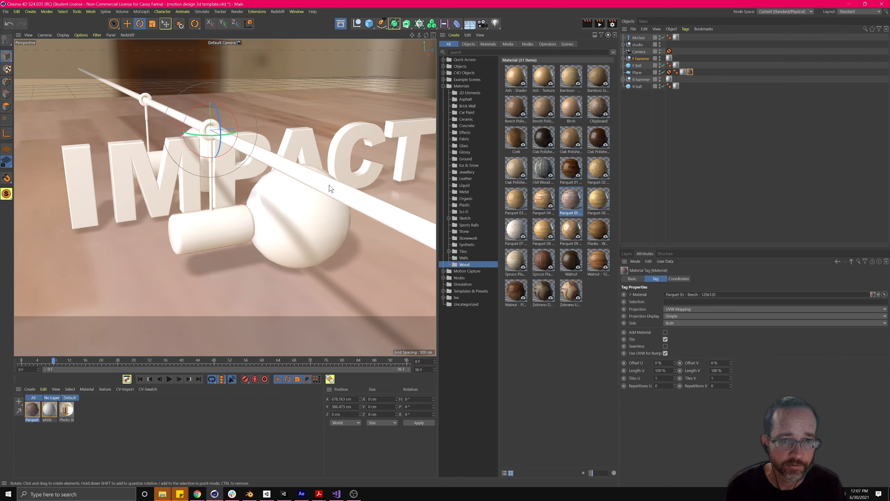
- Delete the floor plane's white material tag and open the remaining Parquet 05 material
{"action": "left_click_drag", "start_coordinate": [241, 211], "coordinate": [239, 227], "text": "alt"}
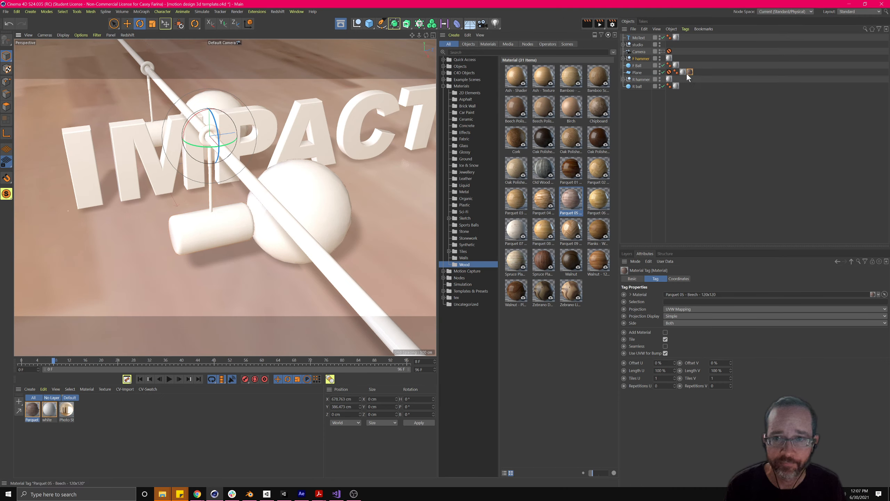
{"action": "left_click", "coordinate": [685, 73]}
{"action": "key", "text": "Delete"}
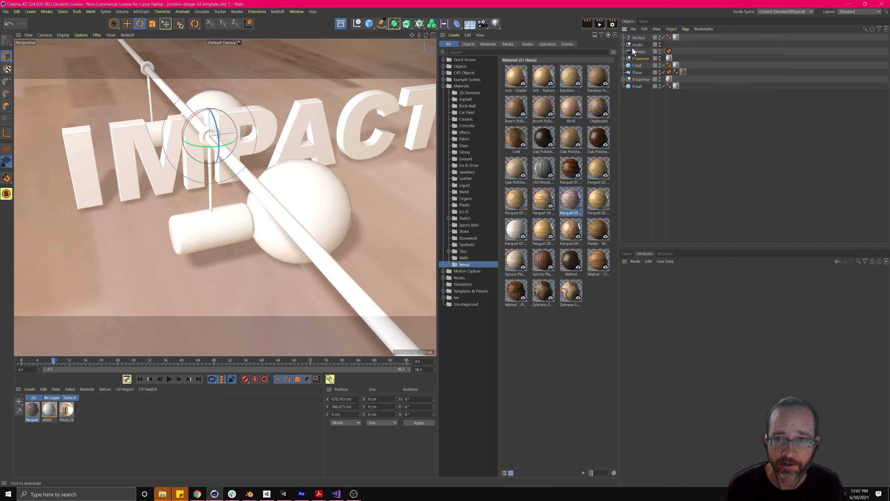
{"action": "left_click", "coordinate": [684, 72]}
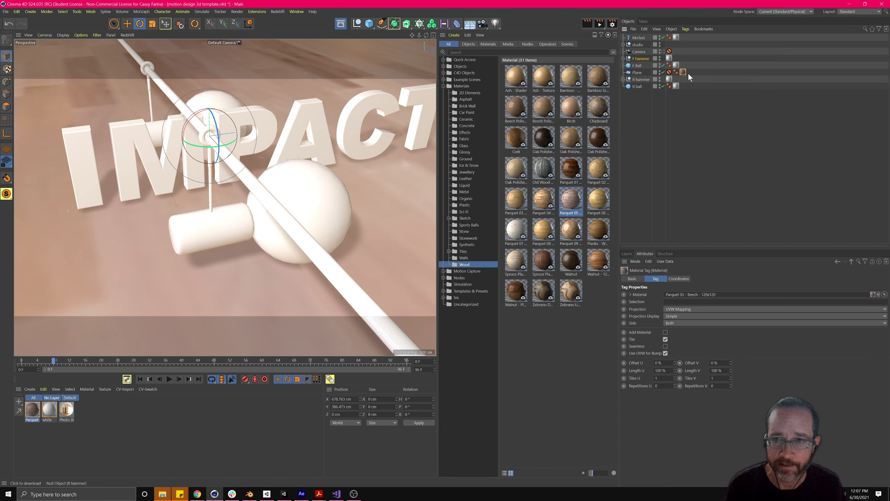
{"action": "double_click", "coordinate": [683, 72]}
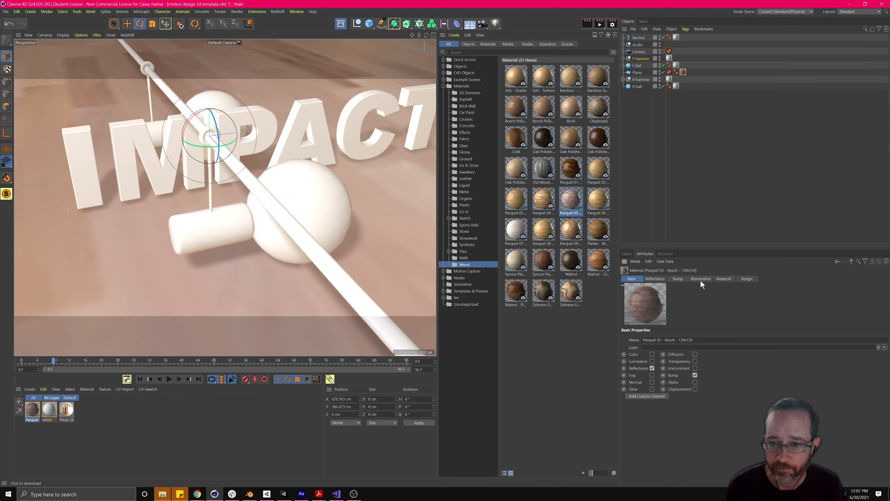
- Set the Parquet 05 material's viewport Texture Preview Size to 4096x4096
{"action": "left_click", "coordinate": [722, 280]}
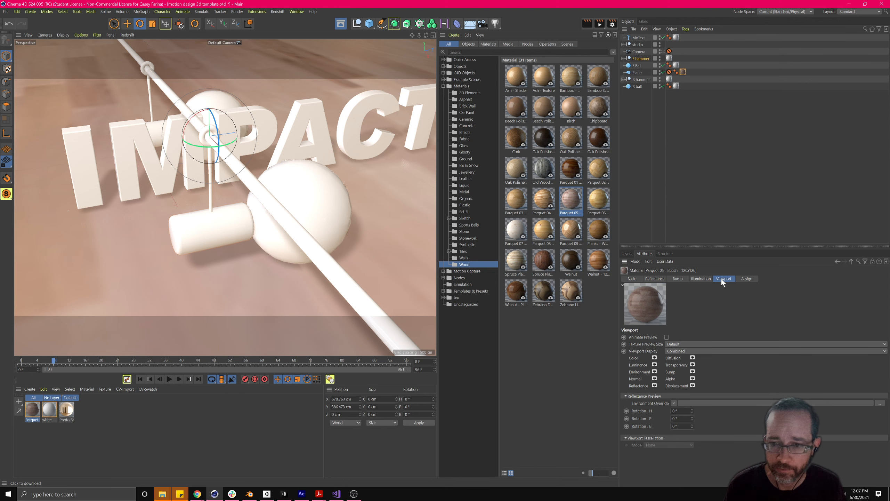
{"action": "left_click", "coordinate": [674, 344]}
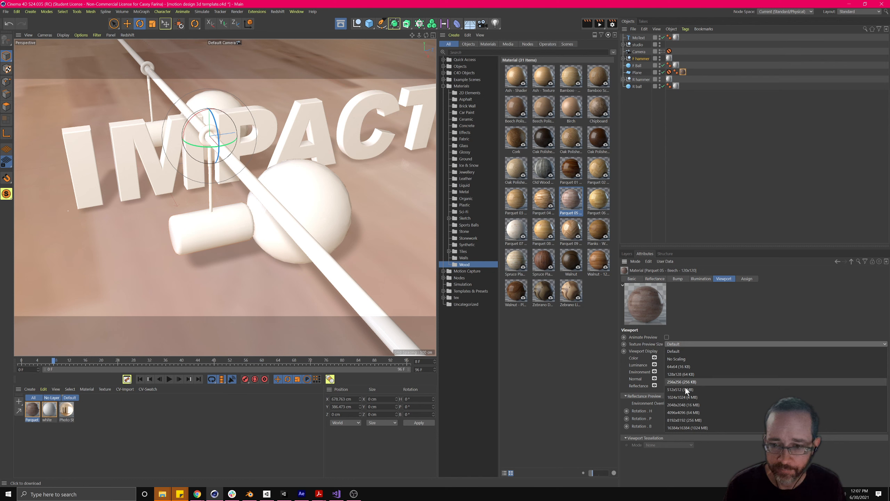
{"action": "left_click", "coordinate": [685, 403]}
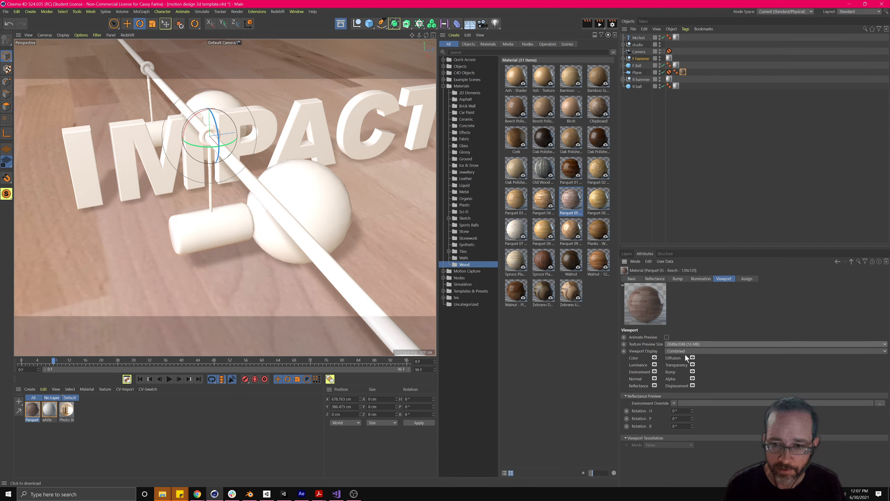
{"action": "left_click", "coordinate": [684, 343]}
{"action": "left_click", "coordinate": [693, 410]}
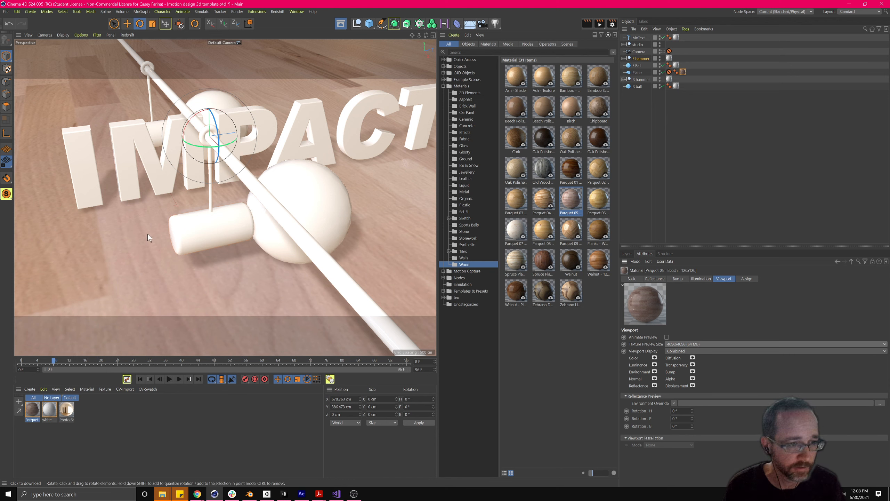
- Reframe the view over the whole scene and select the floor's parquet material tag
{"action": "mouse_move", "coordinate": [211, 242]}
{"action": "left_mouse_down", "text": "alt"}
{"action": "mouse_move", "coordinate": [202, 229]}
{"action": "mouse_move", "coordinate": [220, 231]}
{"action": "left_mouse_up", "text": "alt"}
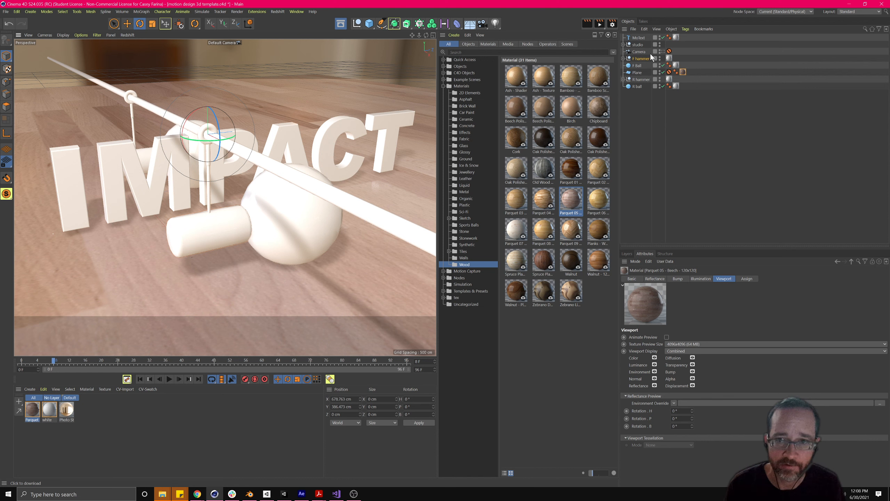
{"action": "double_click", "coordinate": [684, 73]}
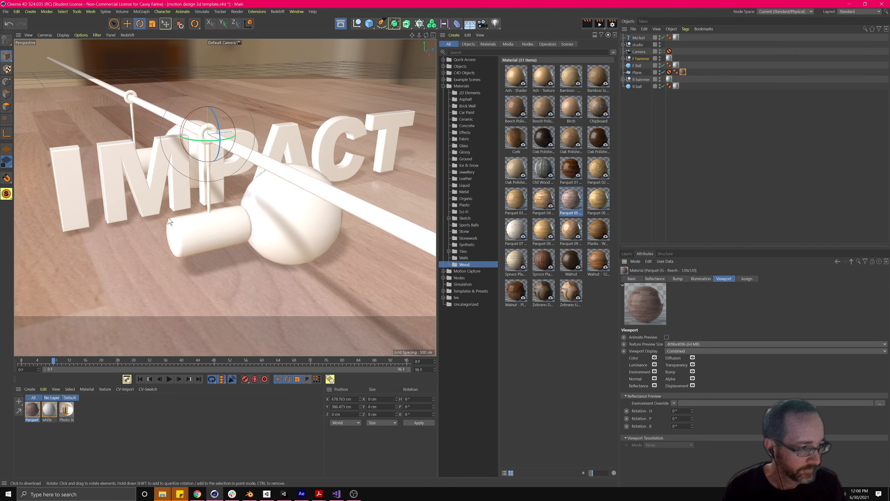
{"action": "right_click_drag", "start_coordinate": [228, 196], "coordinate": [236, 212], "text": "alt"}
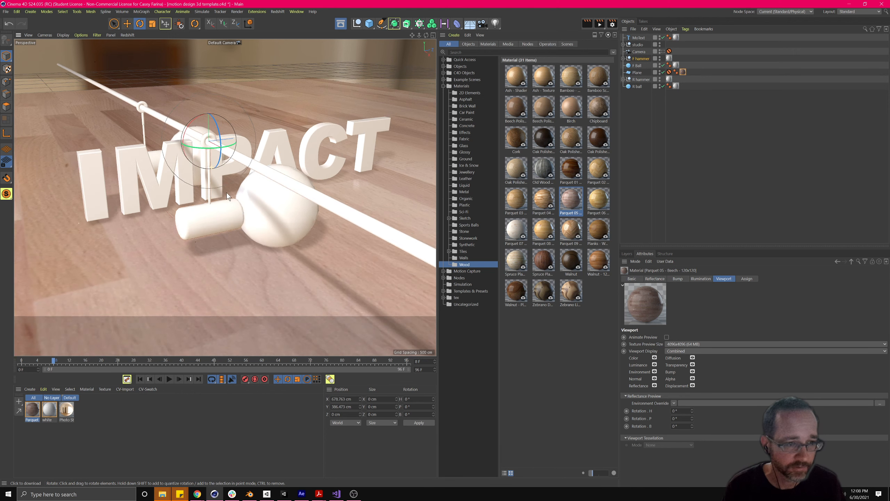
{"action": "left_click_drag", "start_coordinate": [236, 213], "coordinate": [236, 224], "text": "alt"}
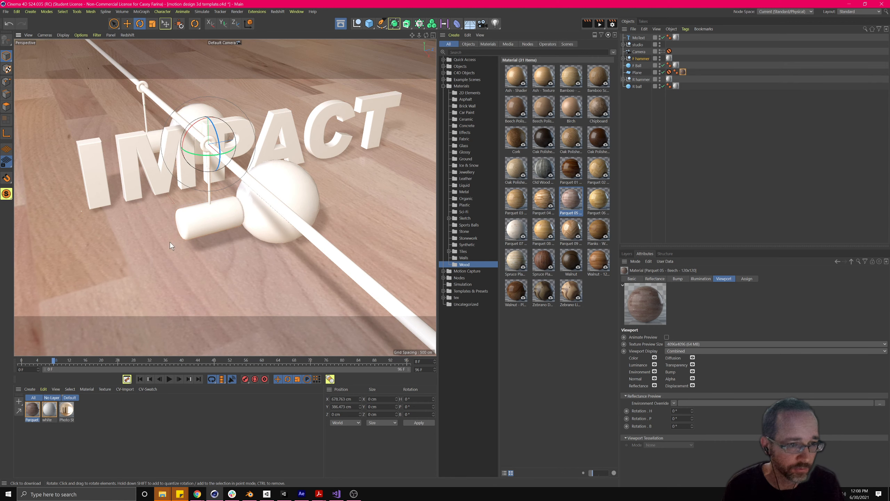
{"action": "left_click", "coordinate": [682, 73]}
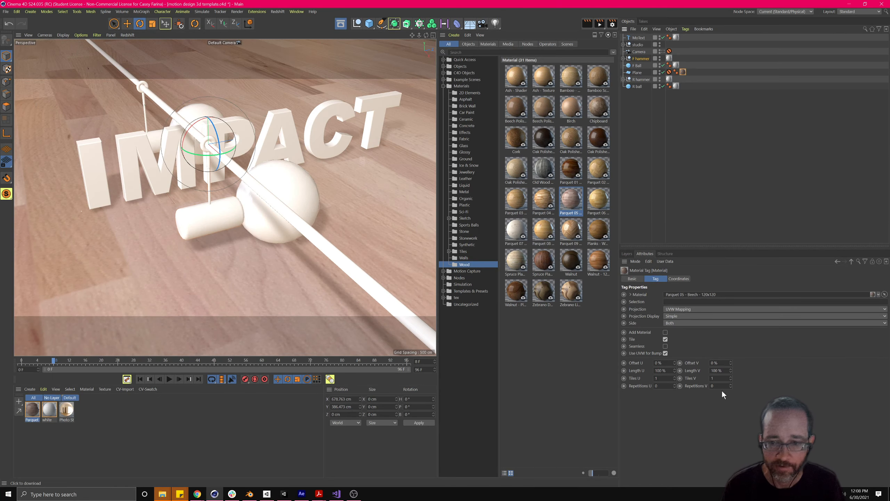
- Set the parquet tag's Tiles U and Tiles V to 20, then zoom in to inspect the floor
{"action": "left_click_drag", "start_coordinate": [660, 379], "coordinate": [639, 378]}
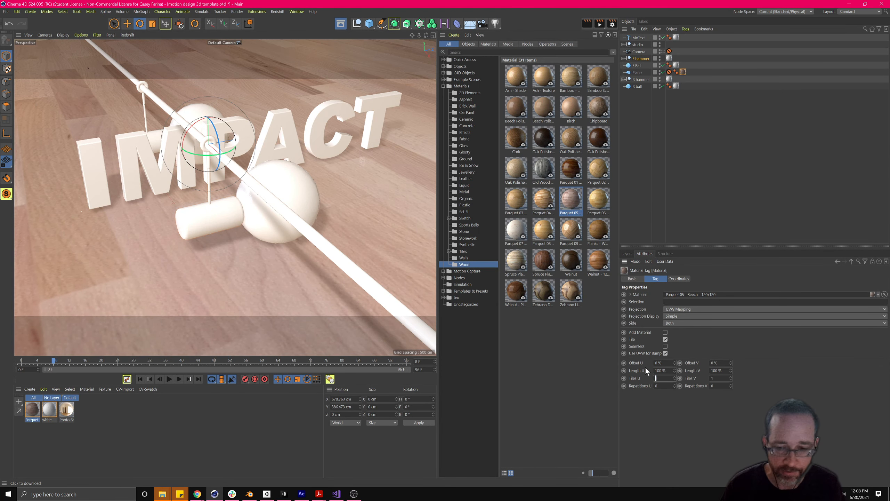
{"action": "key", "text": "Tab"}
{"action": "type", "text": "20"}
{"action": "key", "text": "Return"}
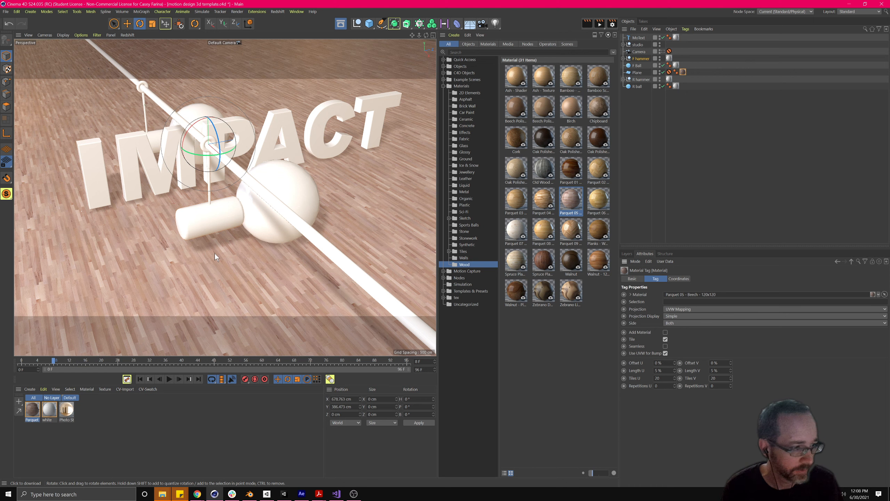
{"action": "left_click_drag", "start_coordinate": [244, 226], "coordinate": [222, 204], "text": "alt"}
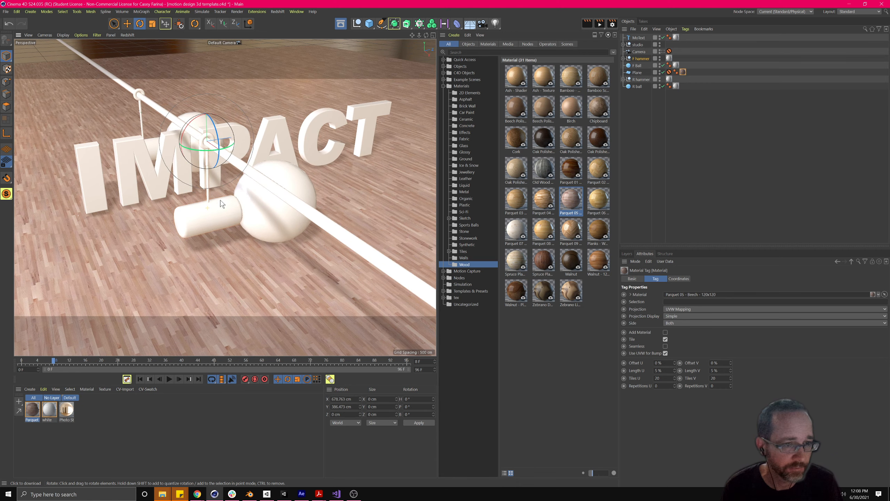
{"action": "scroll", "coordinate": [199, 223], "scroll_direction": "up", "scroll_amount": 10}
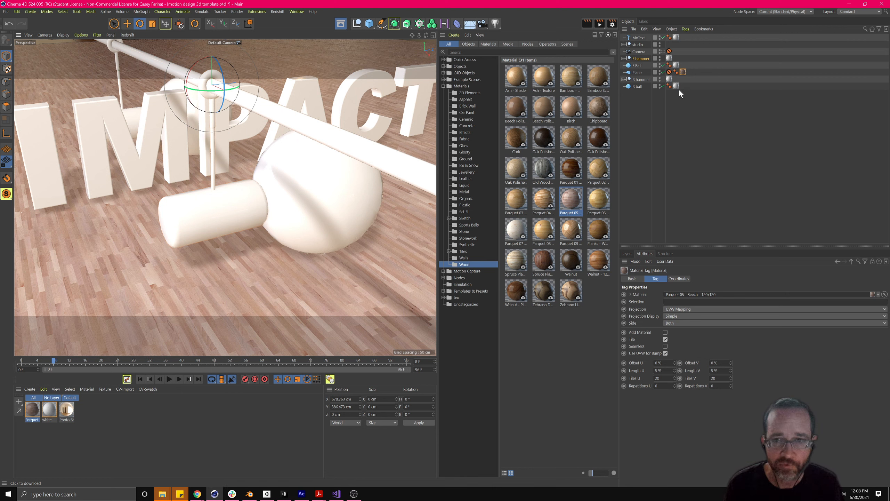
{"action": "left_click", "coordinate": [115, 419]}
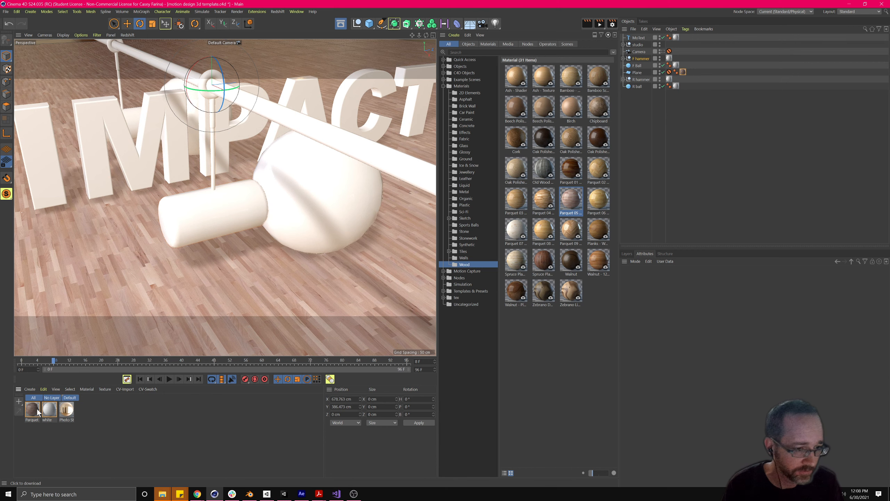
{"action": "double_click", "coordinate": [32, 409]}
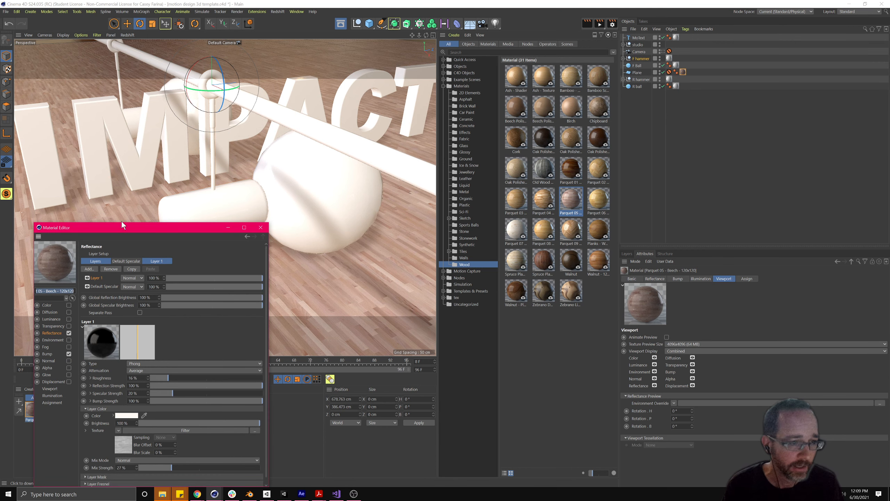
{"action": "left_click_drag", "start_coordinate": [123, 229], "coordinate": [226, 159]}
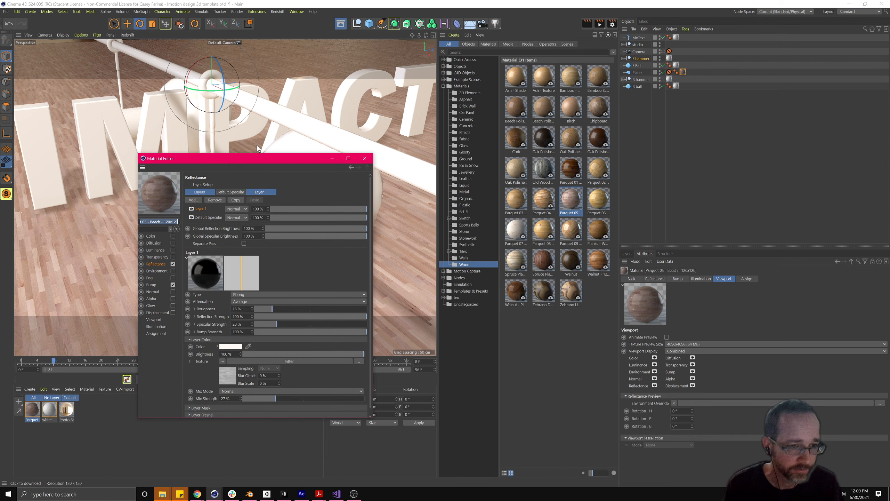
{"action": "left_click", "coordinate": [364, 158]}
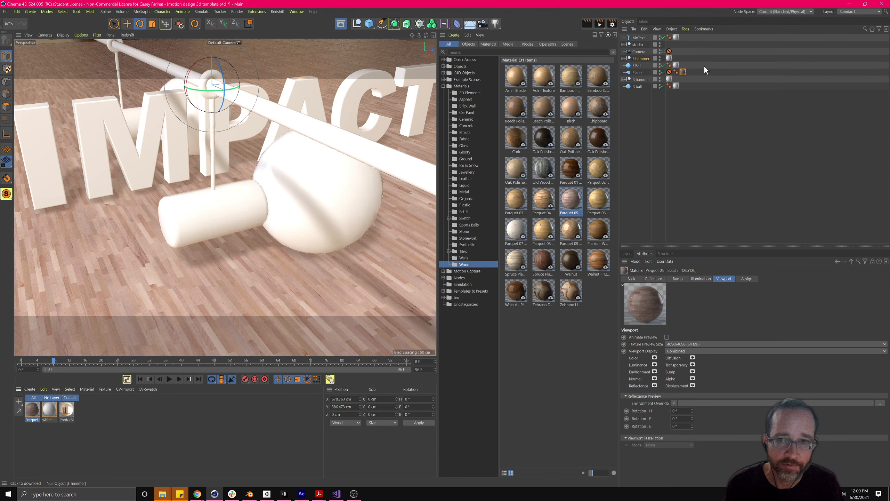
{"action": "left_click", "coordinate": [683, 72]}
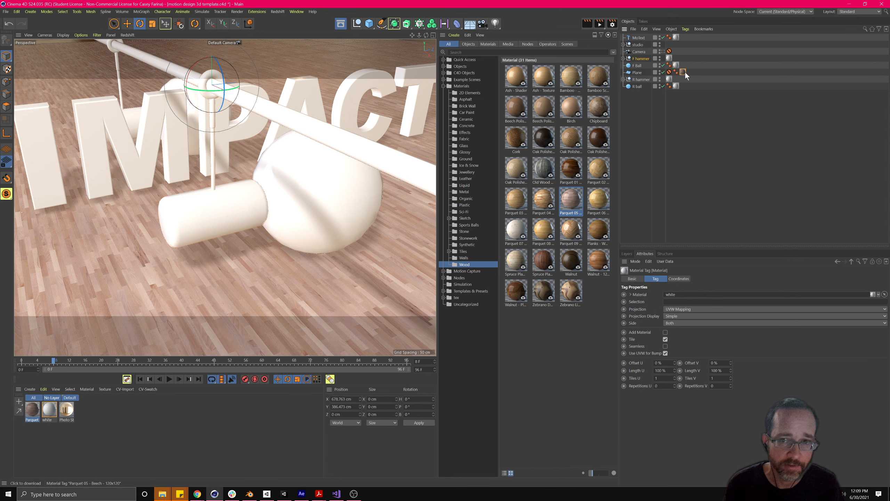
{"action": "left_click_drag", "start_coordinate": [35, 410], "coordinate": [317, 211]}
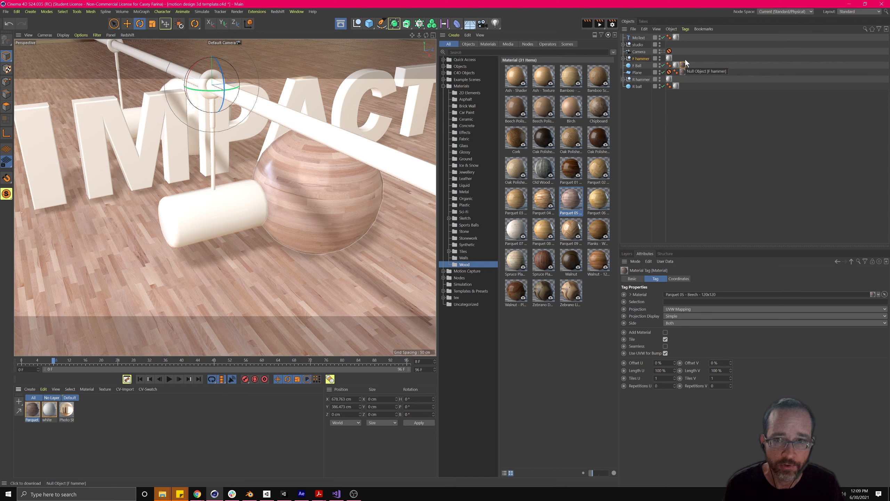
{"action": "left_click", "coordinate": [683, 73]}
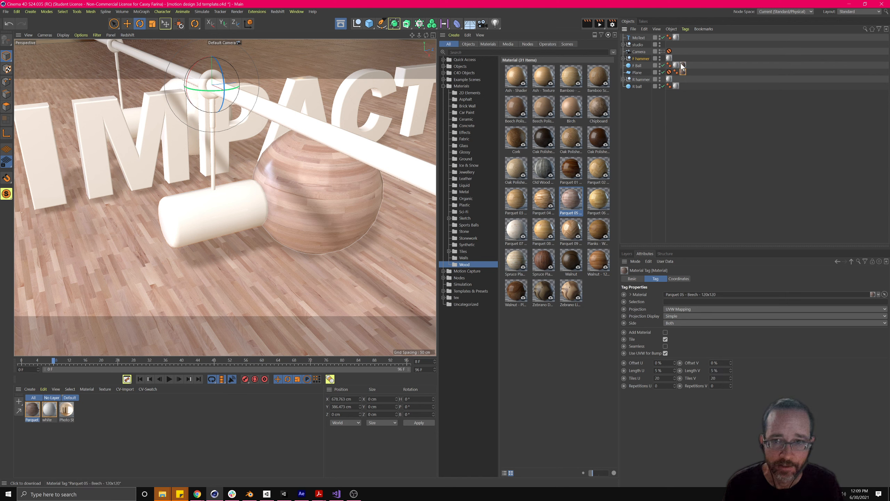
{"action": "left_click", "coordinate": [683, 66]}
{"action": "key", "text": "Delete"}
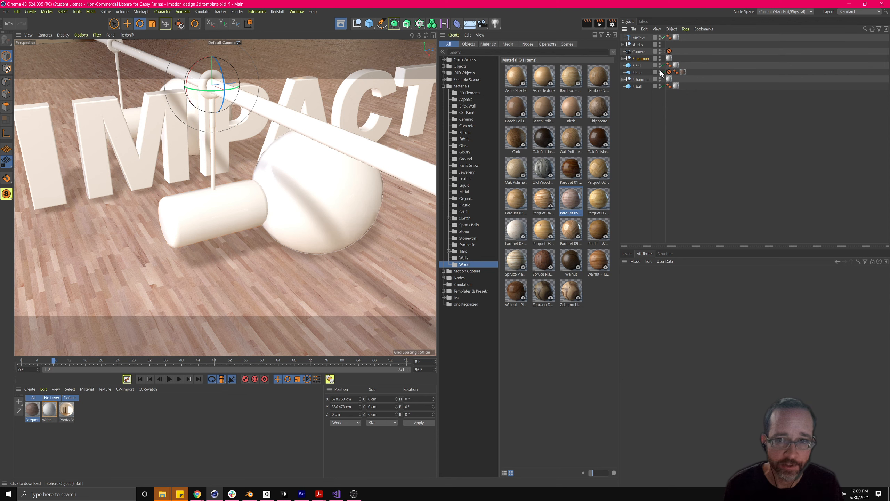
{"action": "double_click", "coordinate": [32, 411]}
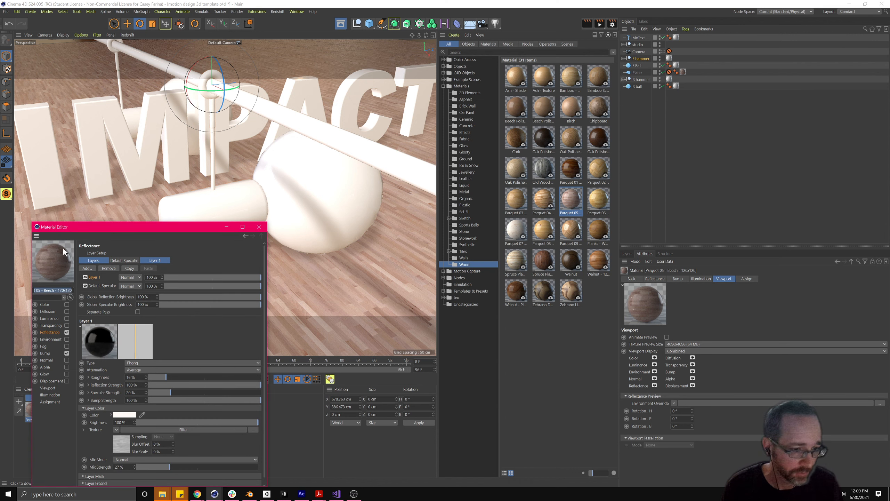
{"action": "left_click", "coordinate": [259, 226]}
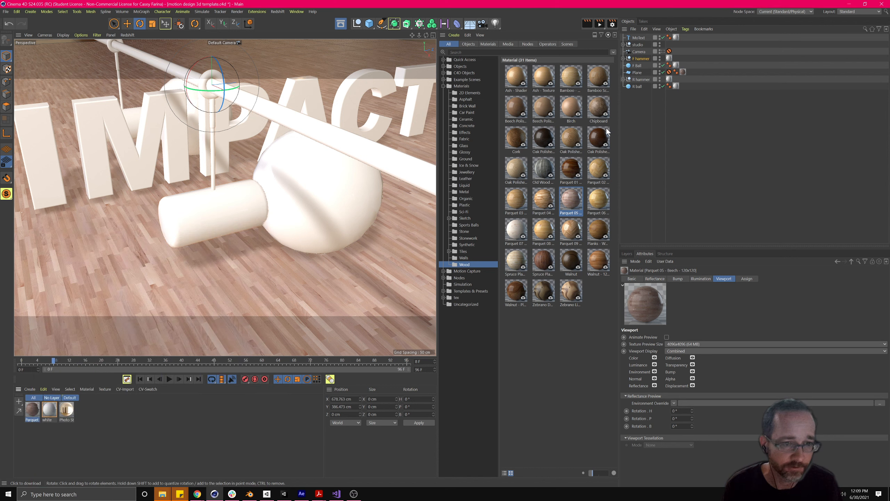
- Select the floor's material tag and open the Metal folder in the material library
{"action": "left_click", "coordinate": [683, 72]}
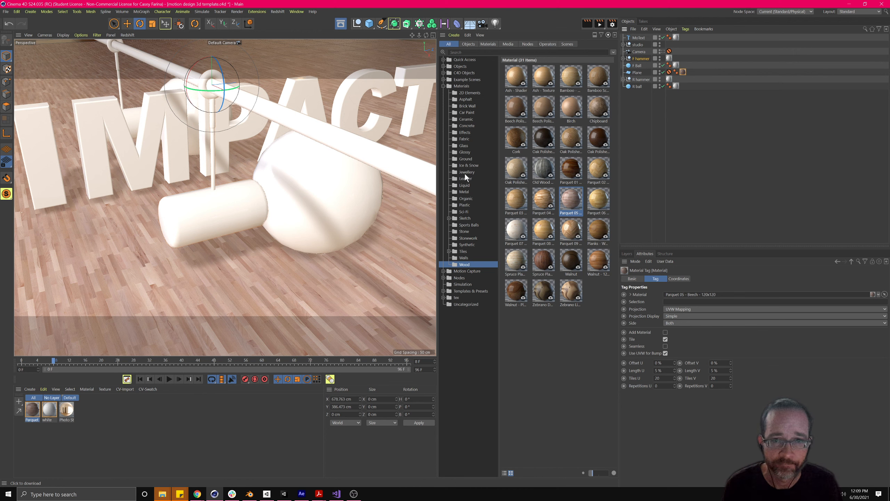
{"action": "left_click", "coordinate": [465, 193]}
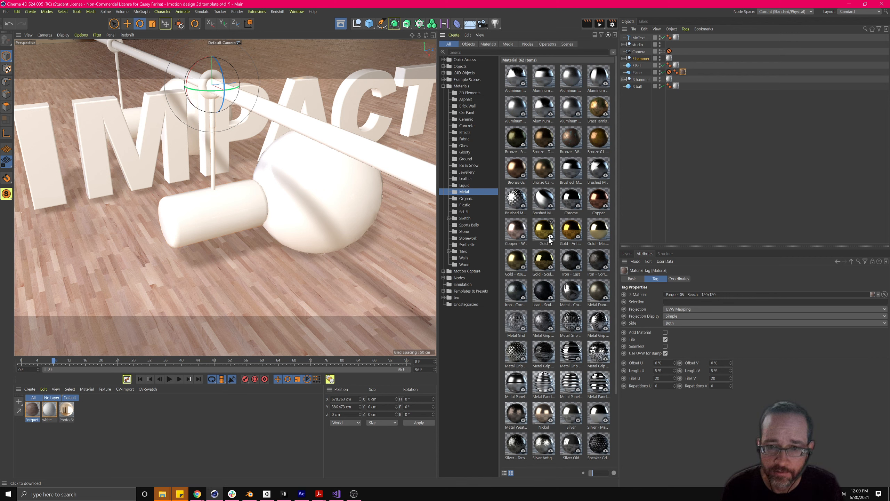
- Load Gold - Macro Scratches into the scene and drop it onto the long horizontal bar
{"action": "left_click", "coordinate": [600, 239]}
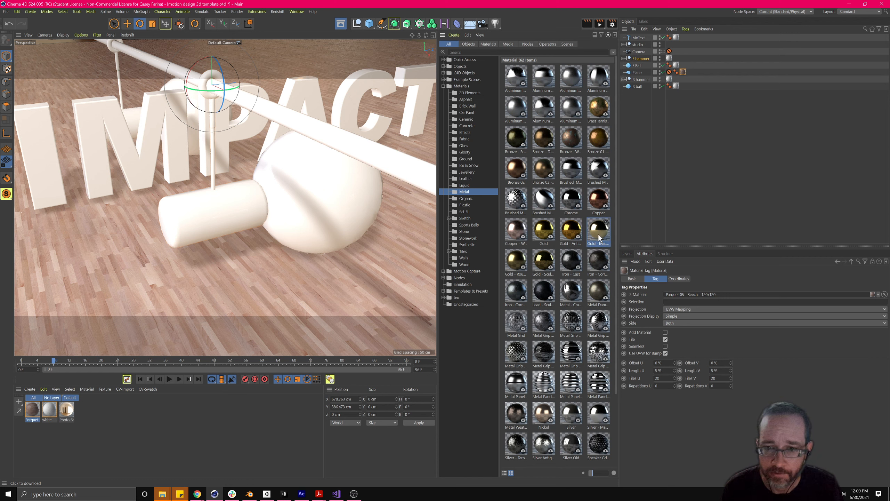
{"action": "left_click_drag", "start_coordinate": [600, 238], "coordinate": [324, 172]}
{"action": "left_click_drag", "start_coordinate": [328, 138], "coordinate": [329, 137]}
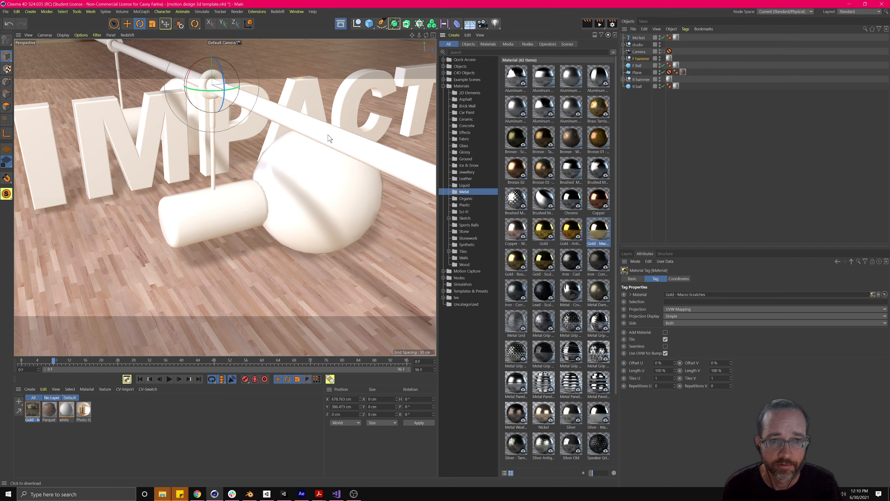
{"action": "left_click", "coordinate": [329, 138]}
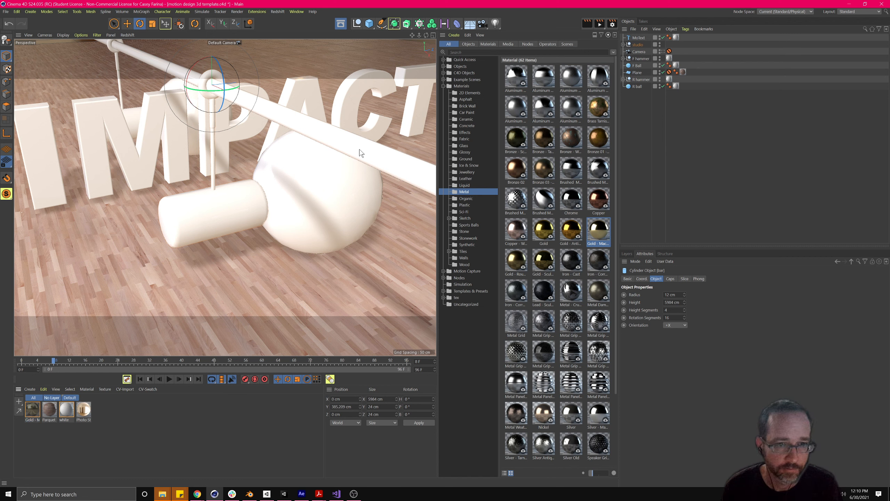
{"action": "left_click_drag", "start_coordinate": [359, 149], "coordinate": [360, 151]}
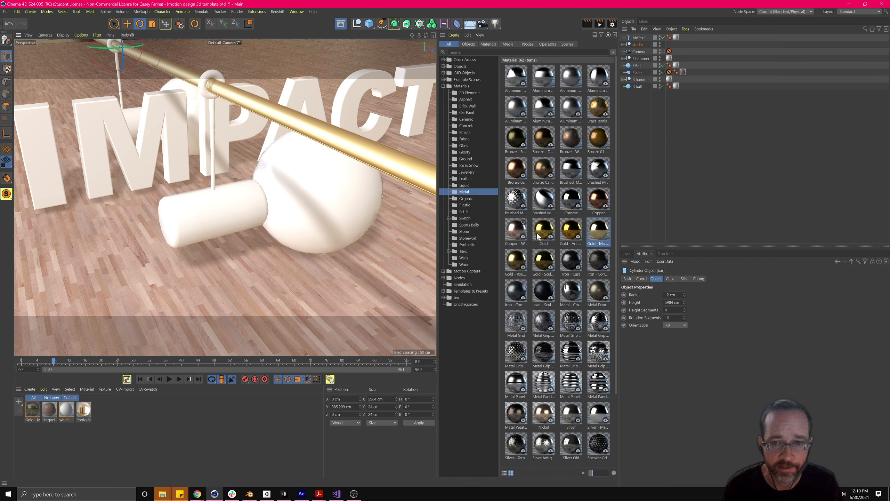
- Apply gold to the R hammer and its Cylinder, deleting the R hammer's white material tag
{"action": "left_click", "coordinate": [105, 447]}
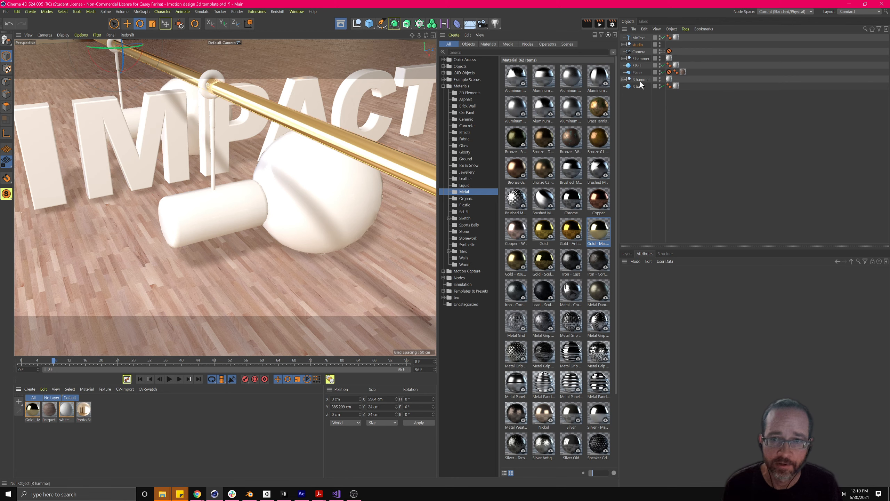
{"action": "left_click", "coordinate": [623, 80]}
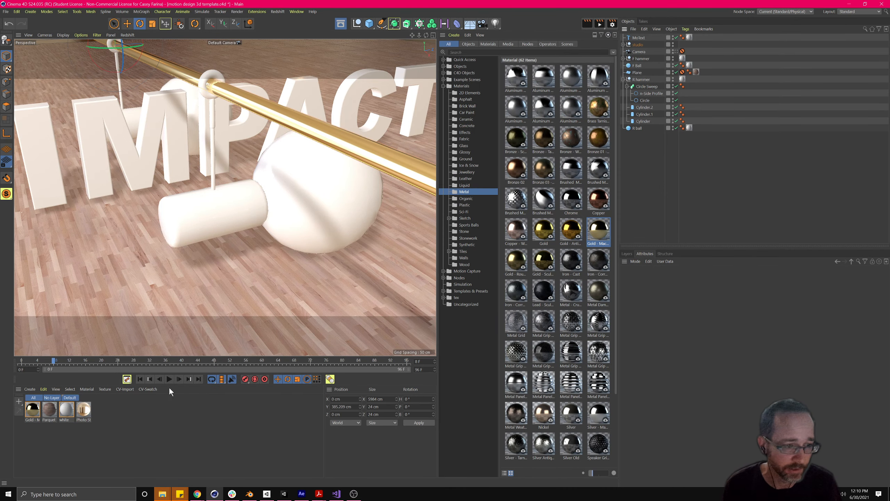
{"action": "left_click_drag", "start_coordinate": [33, 409], "coordinate": [649, 81]}
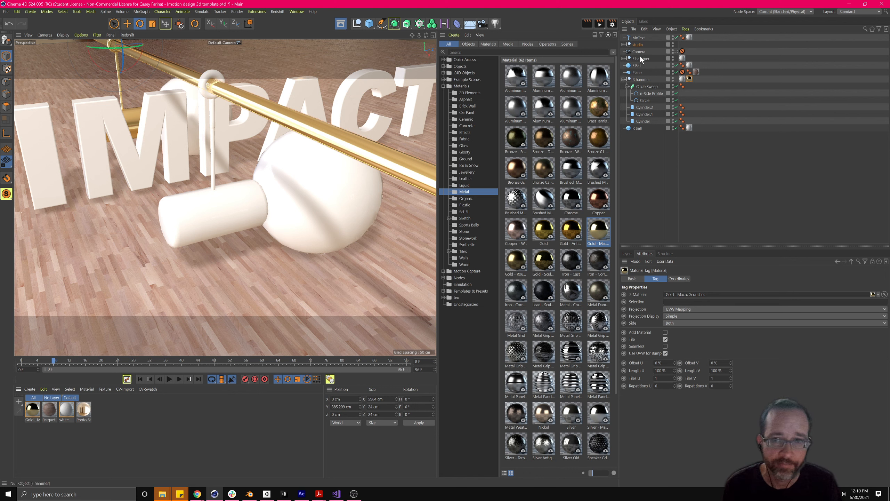
{"action": "left_click", "coordinate": [682, 79]}
{"action": "key", "text": "Delete"}
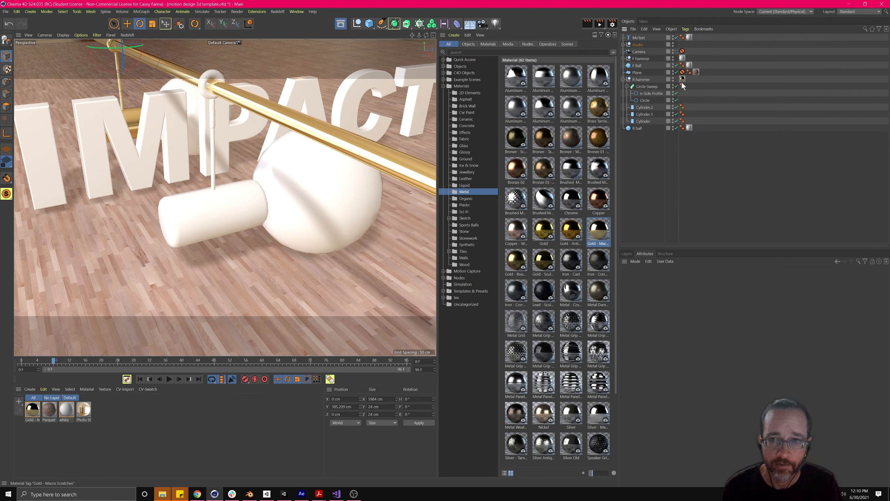
{"action": "mouse_move", "coordinate": [682, 83]}
{"action": "left_mouse_down"}
{"action": "mouse_move", "coordinate": [703, 103]}
{"action": "mouse_move", "coordinate": [699, 120]}
{"action": "left_mouse_up"}
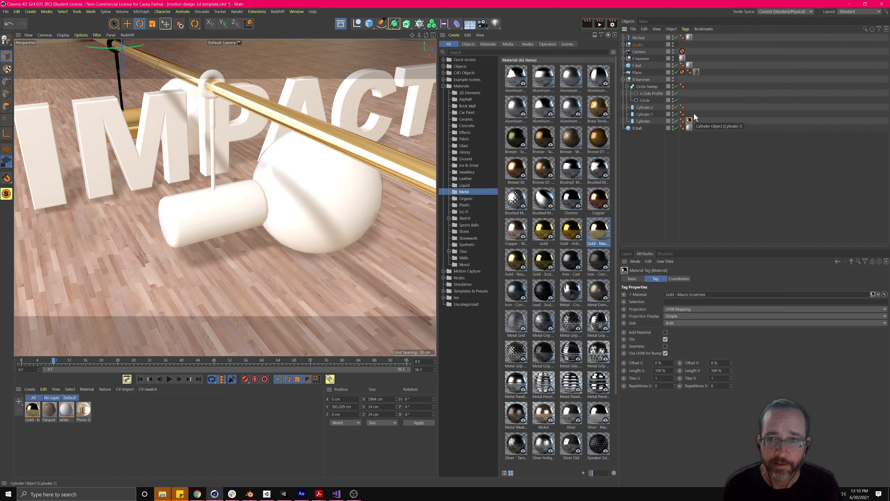
- Make the F hammer and its head gold, remove its white tag, and gild the R hammer rod
{"action": "left_click", "coordinate": [623, 59]}
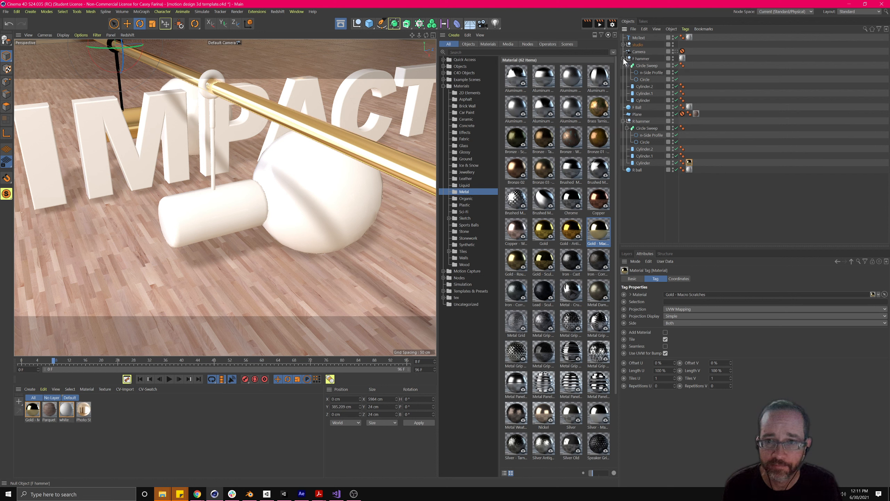
{"action": "left_click_drag", "start_coordinate": [690, 163], "coordinate": [693, 101]}
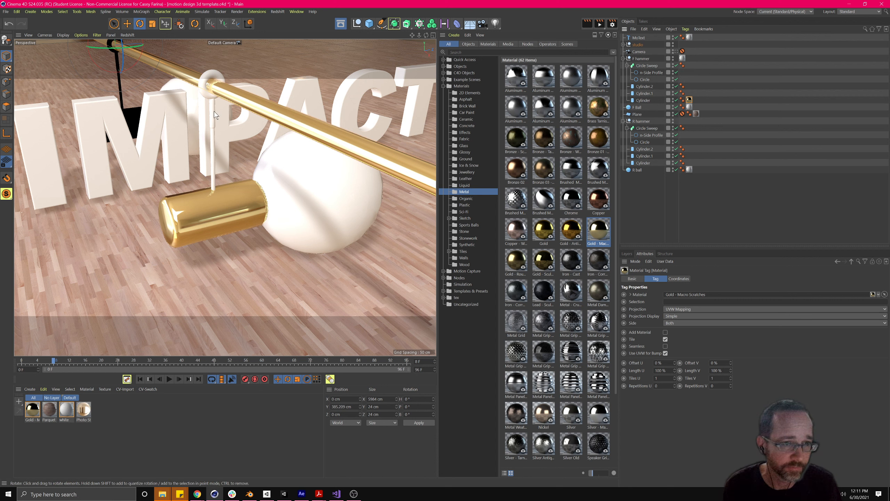
{"action": "left_click_drag", "start_coordinate": [689, 100], "coordinate": [688, 59]}
{"action": "left_click", "coordinate": [681, 60]}
{"action": "key", "text": "Delete"}
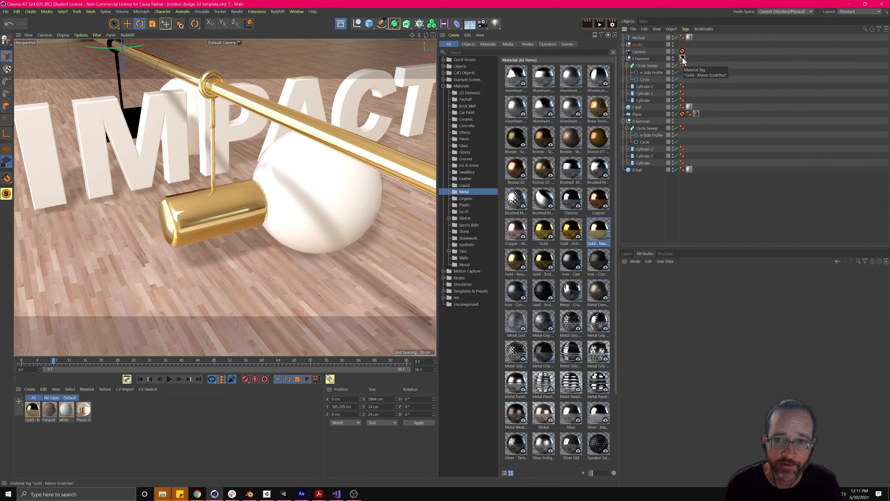
{"action": "left_click_drag", "start_coordinate": [683, 61], "coordinate": [688, 122], "text": "ctrl"}
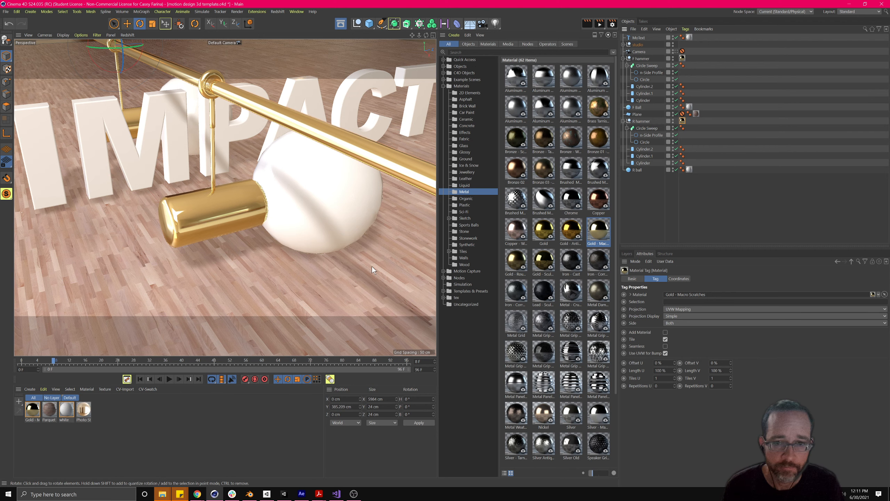
{"action": "left_click", "coordinate": [140, 413]}
{"action": "left_click_drag", "start_coordinate": [311, 214], "coordinate": [311, 245], "text": "alt"}
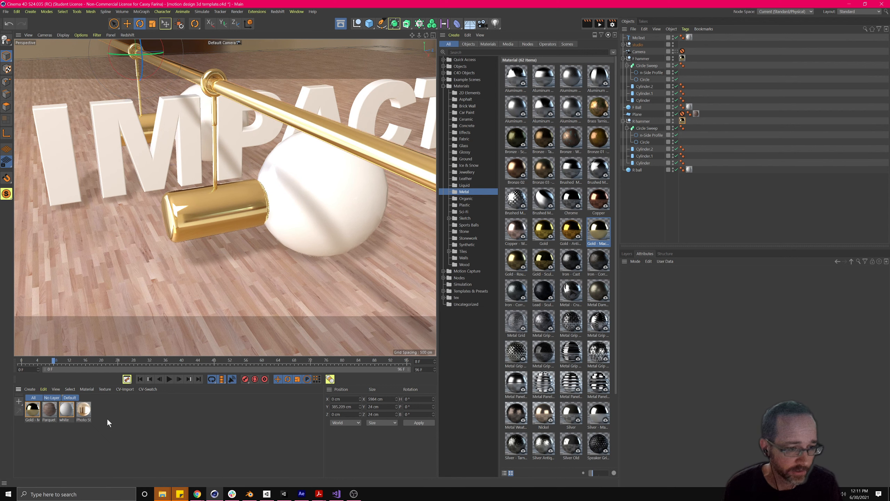
- Create a new material named 'pattern' and open it in the Material Editor
{"action": "double_click", "coordinate": [115, 410]}
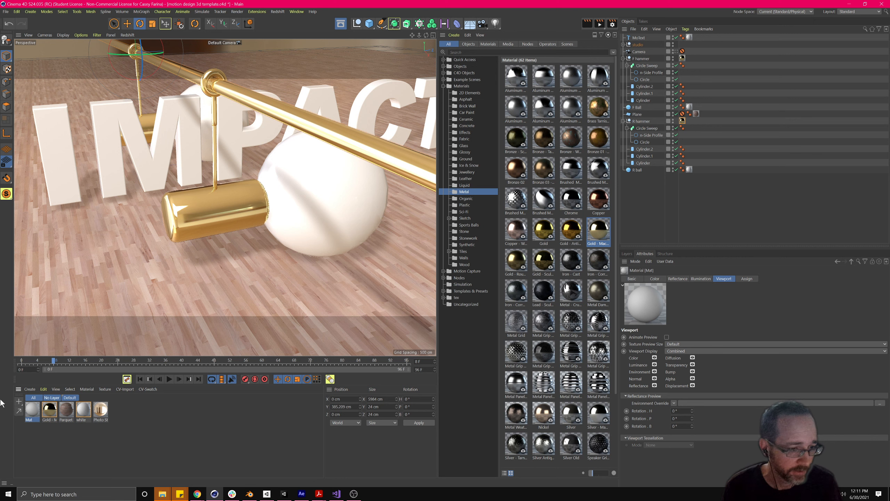
{"action": "double_click", "coordinate": [29, 420]}
{"action": "type", "text": "pa"}
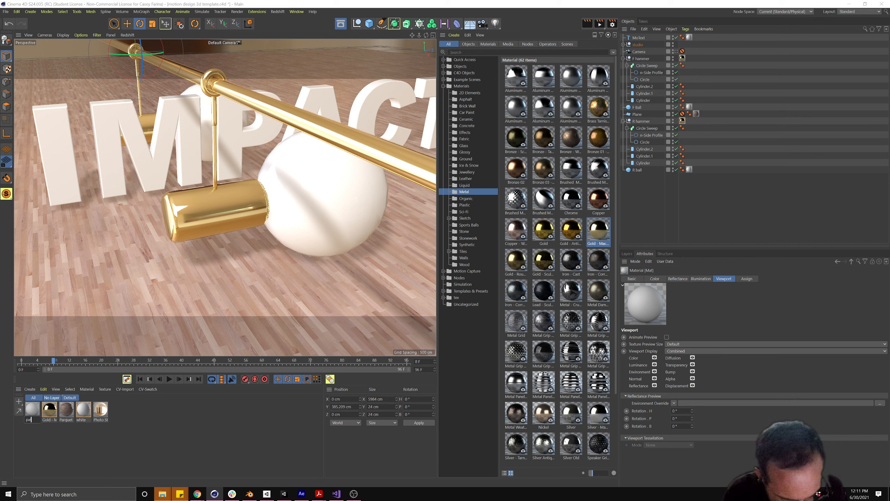
{"action": "type", "text": "ttern"}
{"action": "key", "text": "Return"}
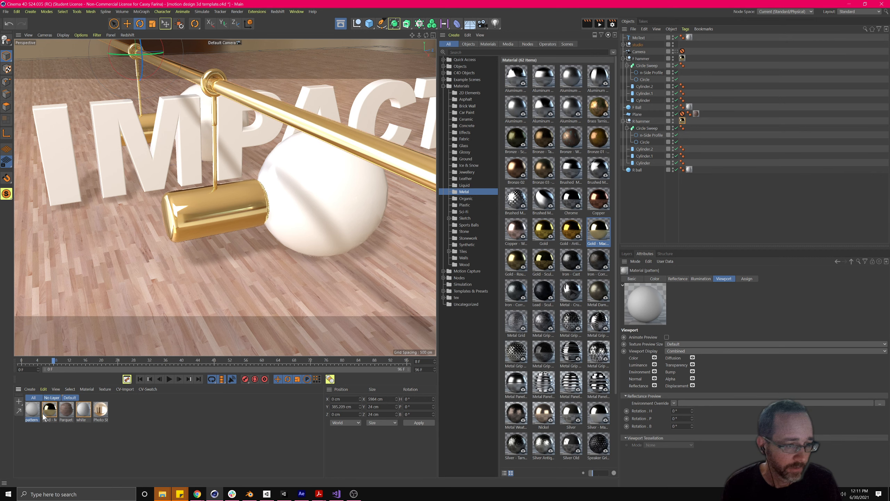
{"action": "double_click", "coordinate": [35, 411]}
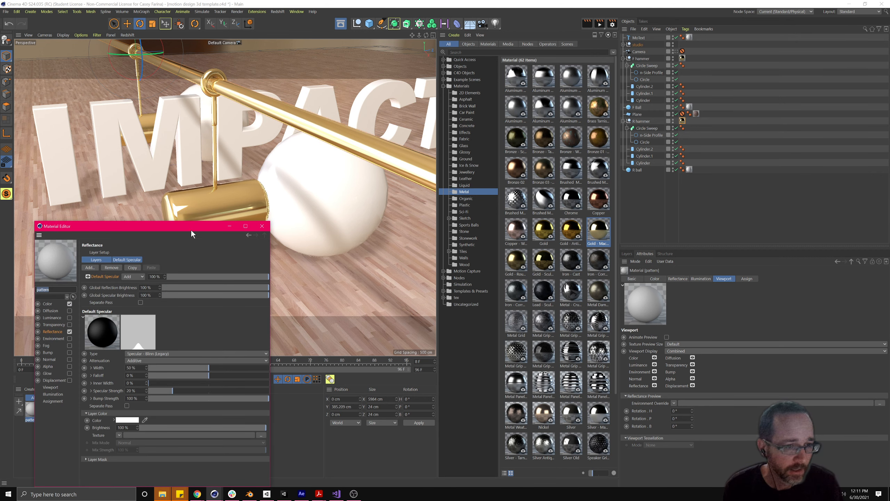
{"action": "left_click_drag", "start_coordinate": [194, 226], "coordinate": [377, 139]}
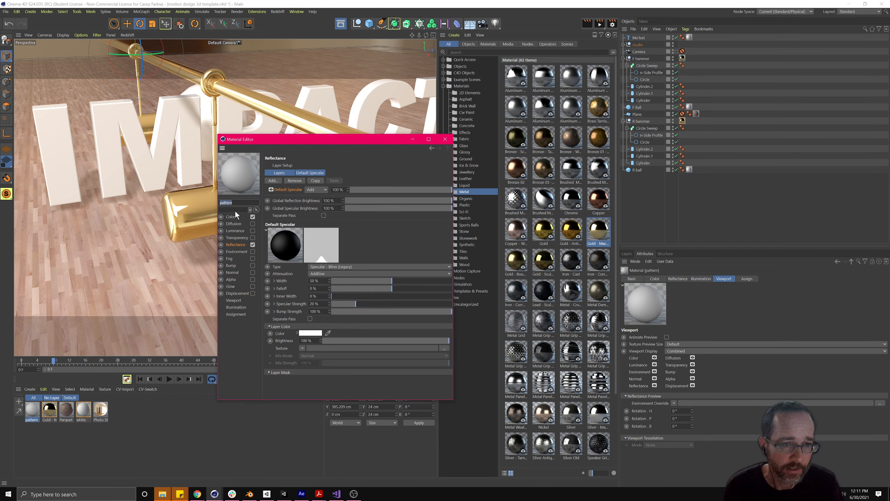
{"action": "left_click_drag", "start_coordinate": [283, 141], "coordinate": [331, 154]}
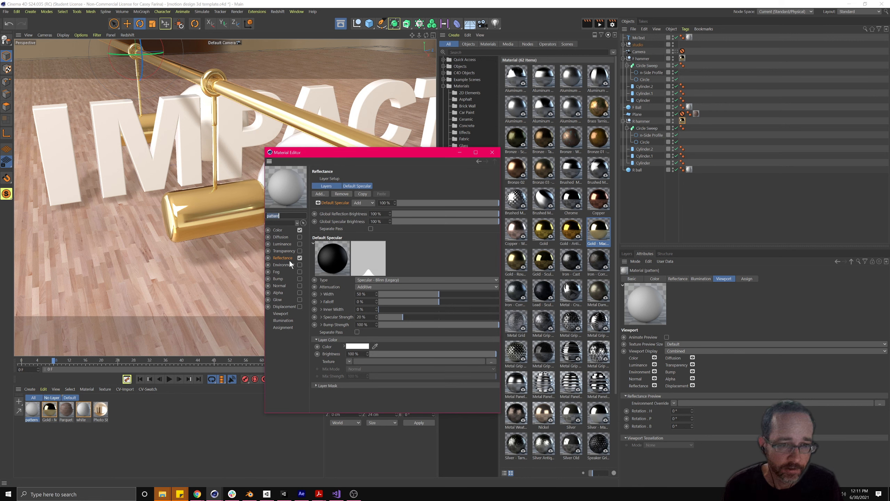
- Load a Tiles texture from Surfaces into the pattern material's Color channel
{"action": "left_click", "coordinate": [277, 230]}
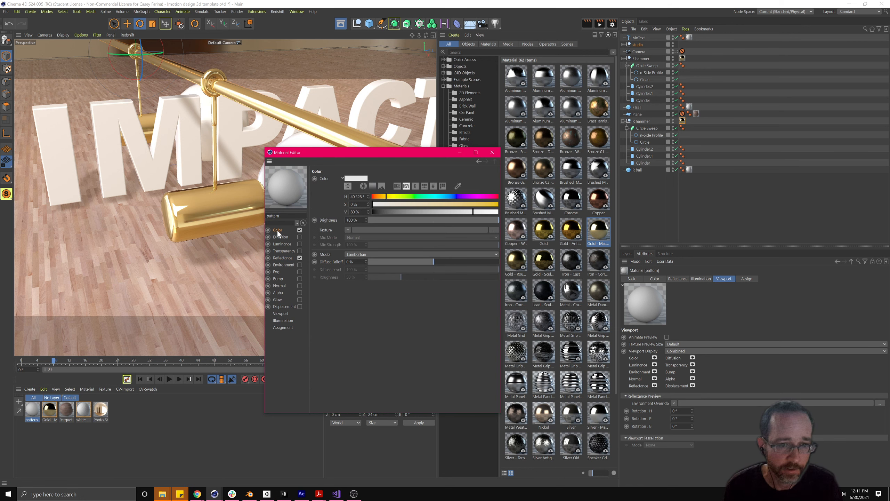
{"action": "left_click", "coordinate": [348, 230]}
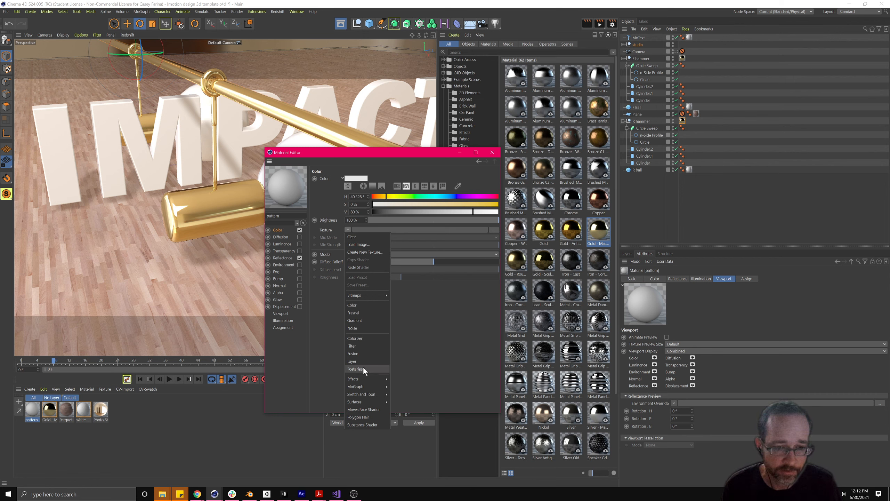
{"action": "mouse_move", "coordinate": [362, 379]}
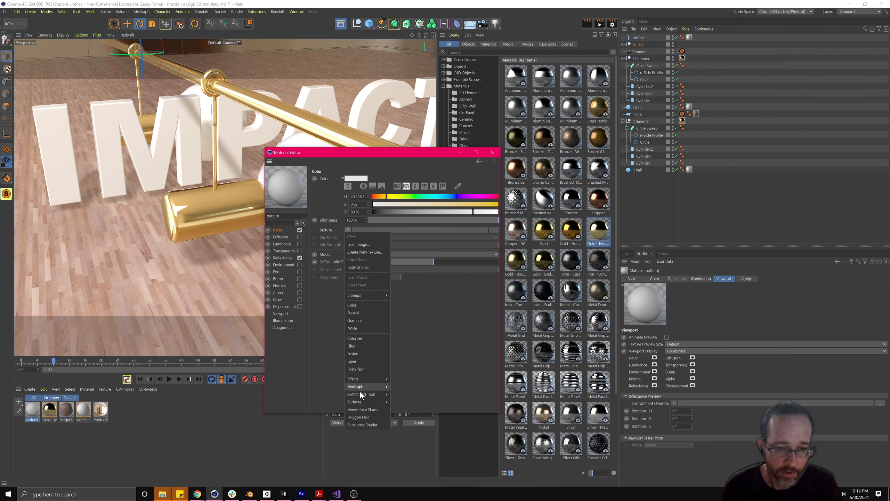
{"action": "mouse_move", "coordinate": [360, 401]}
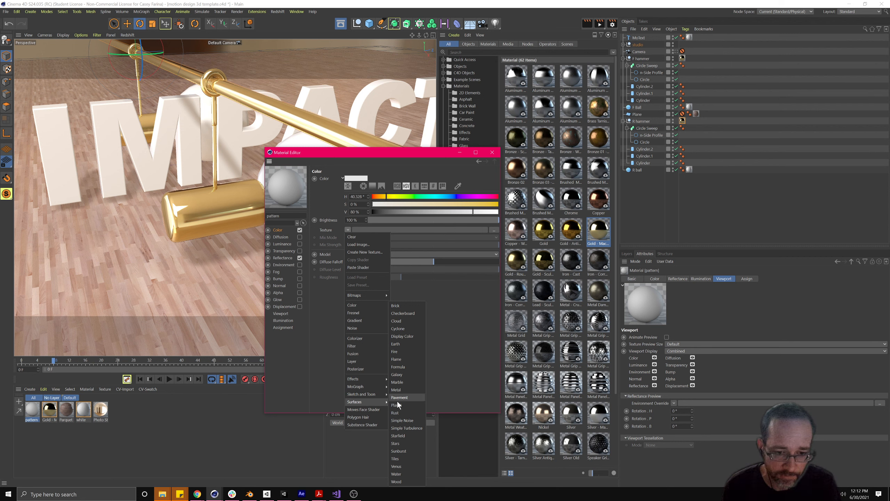
{"action": "left_click", "coordinate": [395, 460]}
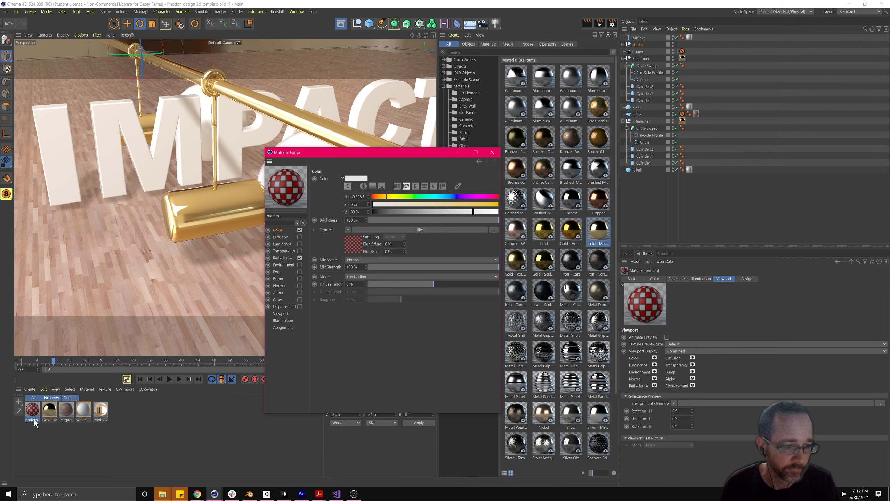
- Drag the pattern material onto F Ball, moving the editor window aside
{"action": "left_click_drag", "start_coordinate": [382, 154], "coordinate": [477, 159]}
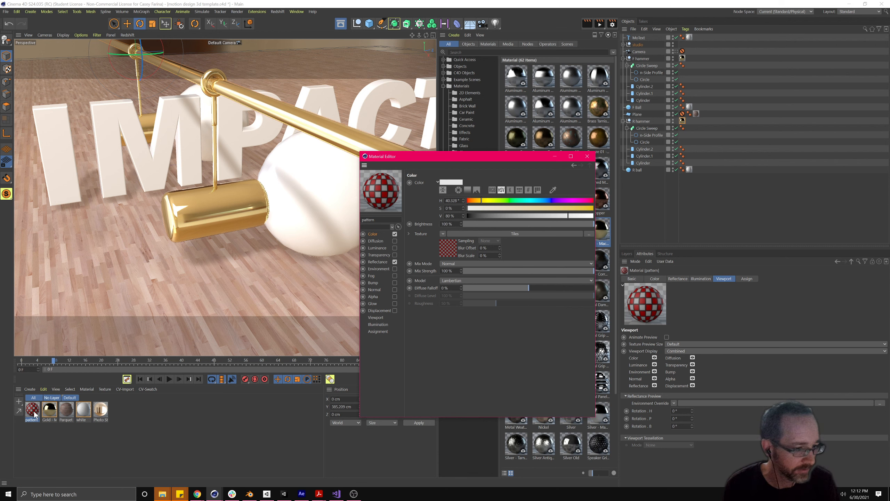
{"action": "left_click_drag", "start_coordinate": [35, 415], "coordinate": [326, 179]}
{"action": "left_click_drag", "start_coordinate": [431, 159], "coordinate": [500, 149]}
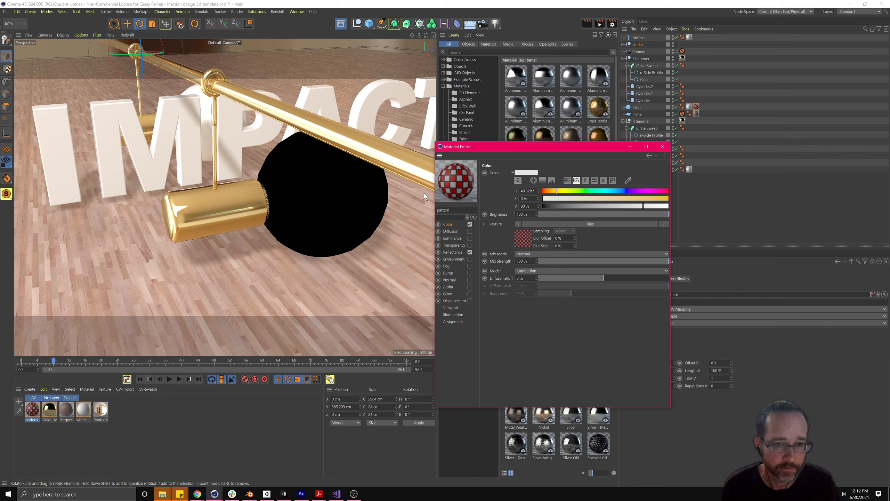
{"action": "left_click_drag", "start_coordinate": [521, 147], "coordinate": [462, 152]}
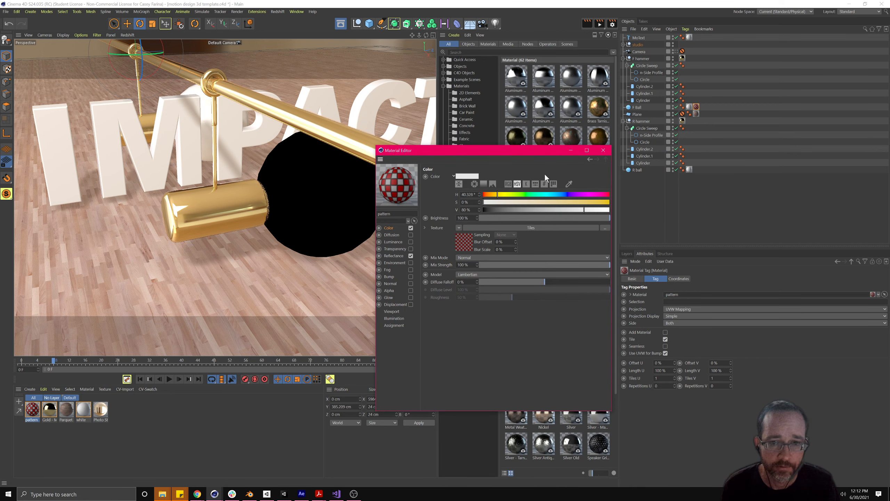
{"action": "mouse_move", "coordinate": [255, 205]}
{"action": "left_mouse_down", "text": "alt"}
{"action": "mouse_move", "coordinate": [235, 208]}
{"action": "mouse_move", "coordinate": [268, 205]}
{"action": "mouse_move", "coordinate": [264, 197]}
{"action": "mouse_move", "coordinate": [237, 202]}
{"action": "mouse_move", "coordinate": [245, 197]}
{"action": "left_mouse_up", "text": "alt"}
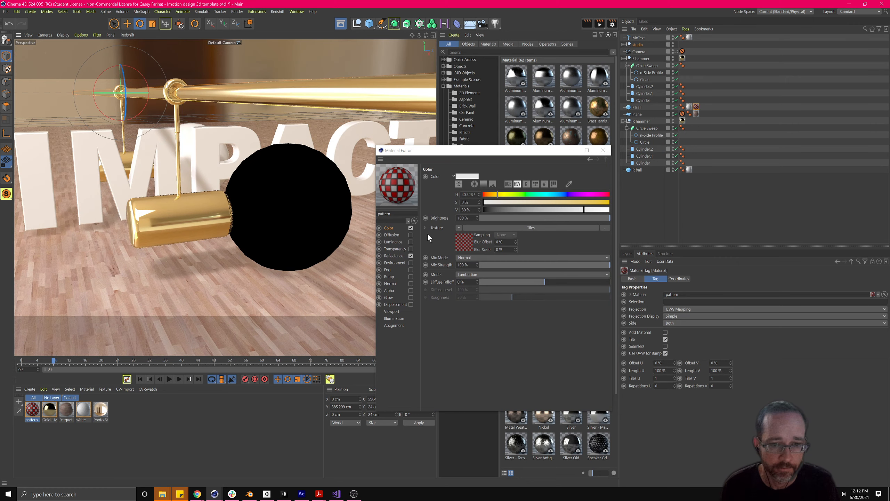
- Review the pattern material's Color and Reflectance settings, then close the Material Editor
{"action": "left_click", "coordinate": [412, 255]}
{"action": "left_click", "coordinate": [410, 227]}
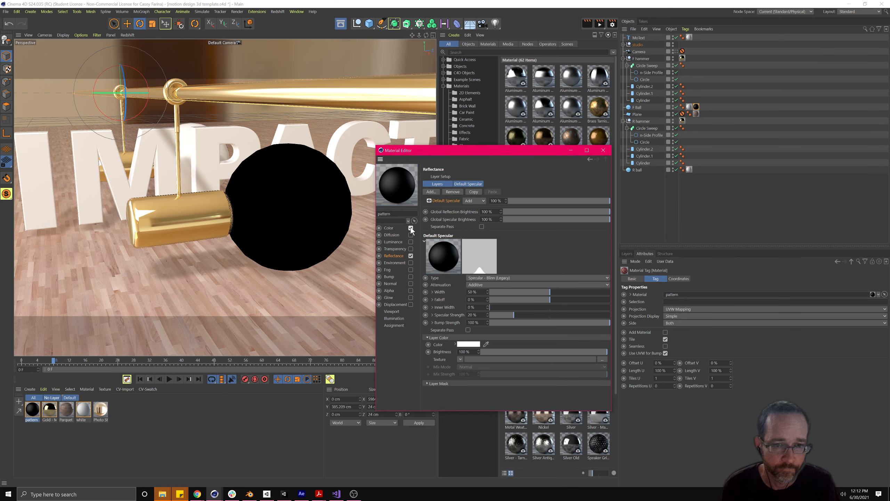
{"action": "left_click", "coordinate": [410, 228]}
{"action": "left_click_drag", "start_coordinate": [451, 151], "coordinate": [452, 153]}
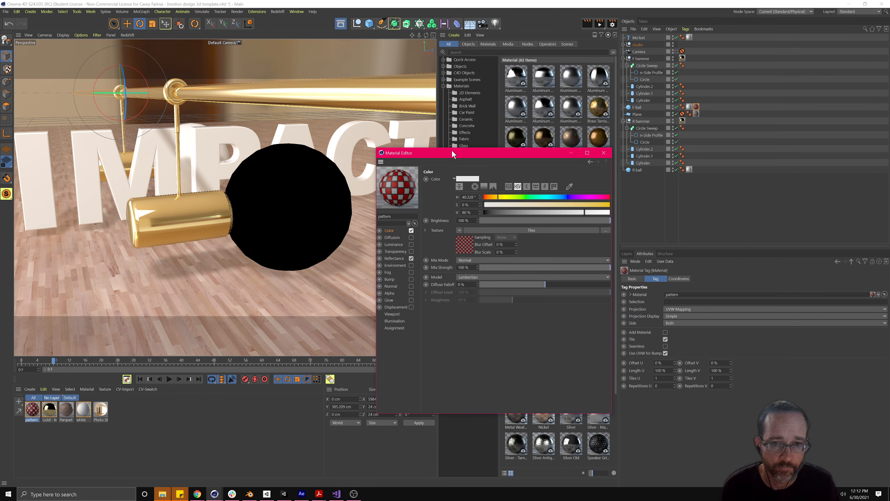
{"action": "left_click", "coordinate": [392, 259]}
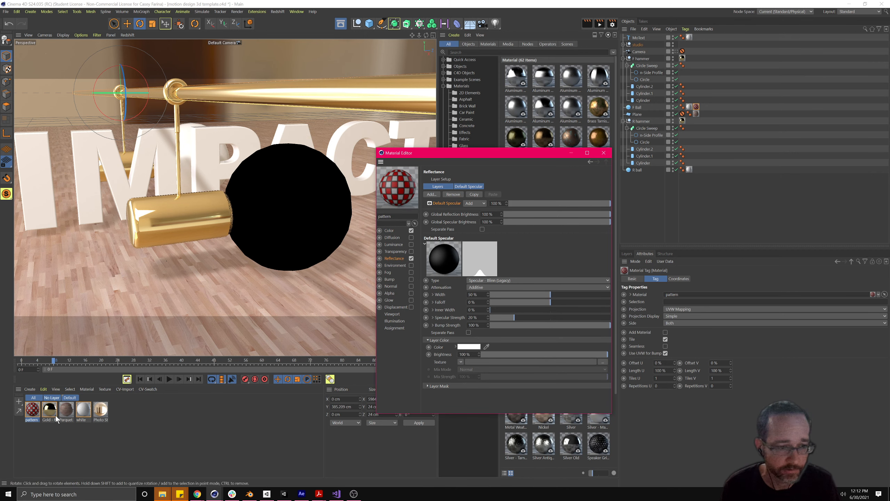
{"action": "left_click", "coordinate": [143, 422]}
{"action": "left_click_drag", "start_coordinate": [254, 216], "coordinate": [256, 233], "text": "alt"}
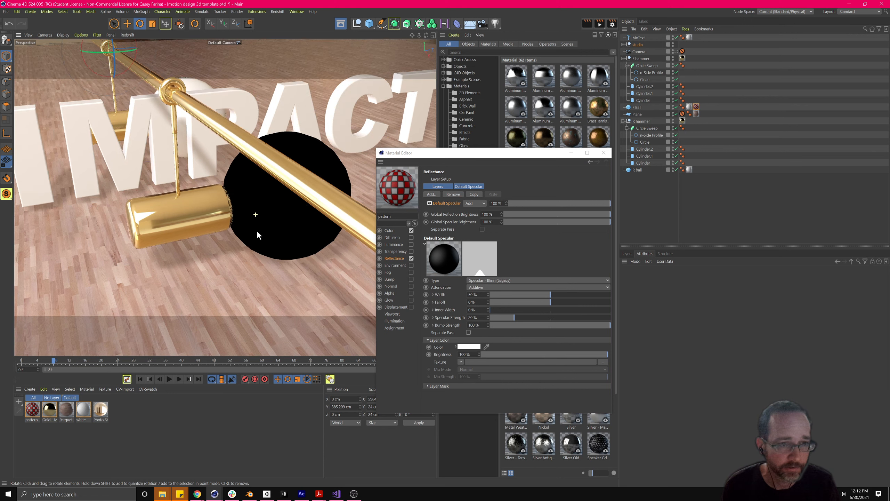
{"action": "left_click", "coordinate": [35, 411]}
{"action": "left_click_drag", "start_coordinate": [35, 411], "coordinate": [182, 131]}
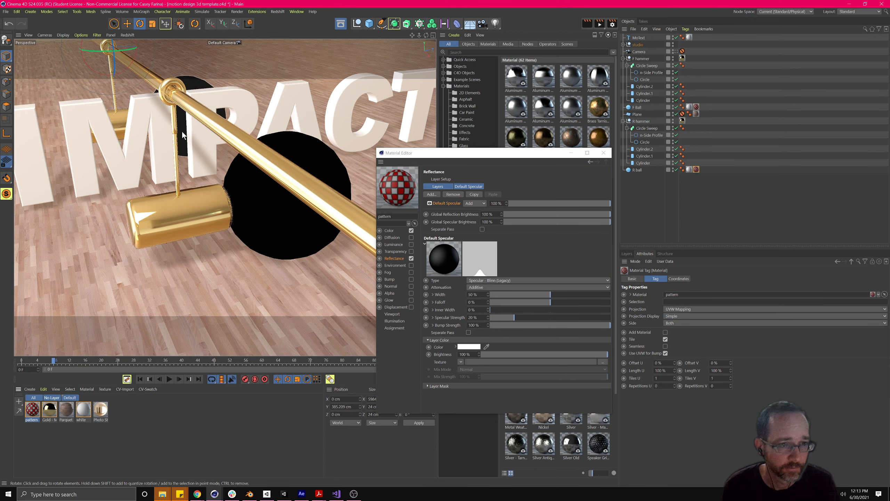
{"action": "left_click", "coordinate": [603, 153]}
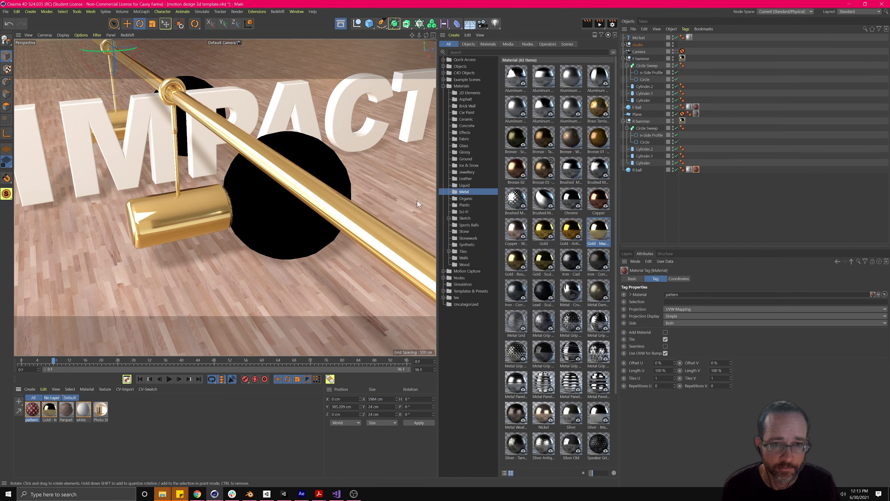
- Delete the pattern material and create a new PBR material via Create > Materials
{"action": "left_click", "coordinate": [35, 413]}
{"action": "key", "text": "Delete"}
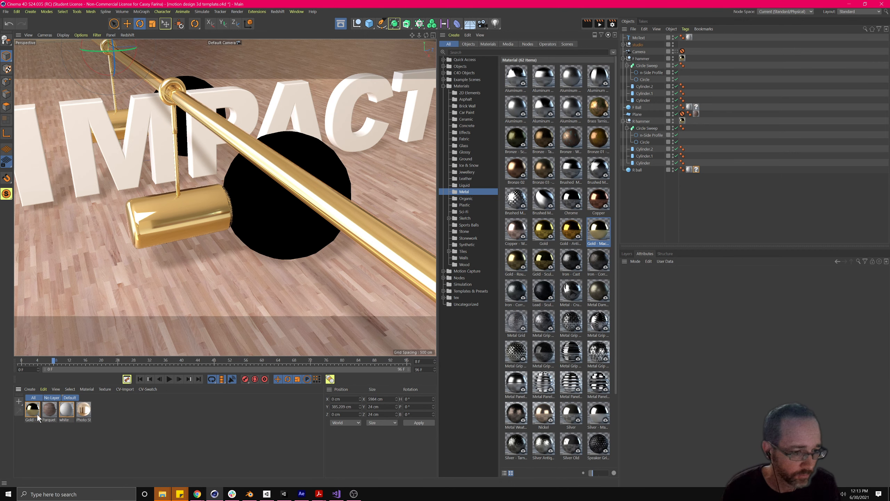
{"action": "left_click", "coordinate": [43, 389]}
{"action": "left_click", "coordinate": [30, 389]}
{"action": "mouse_move", "coordinate": [45, 411]}
{"action": "left_click", "coordinate": [126, 409]}
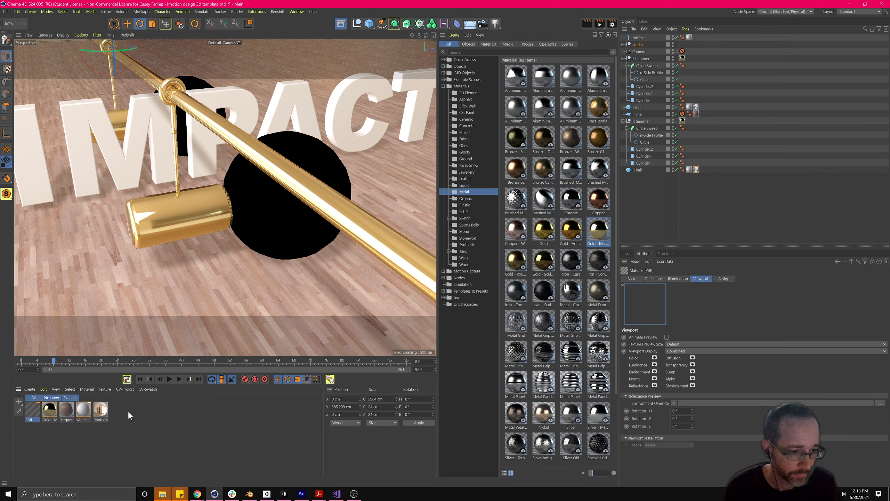
{"action": "double_click", "coordinate": [35, 411]}
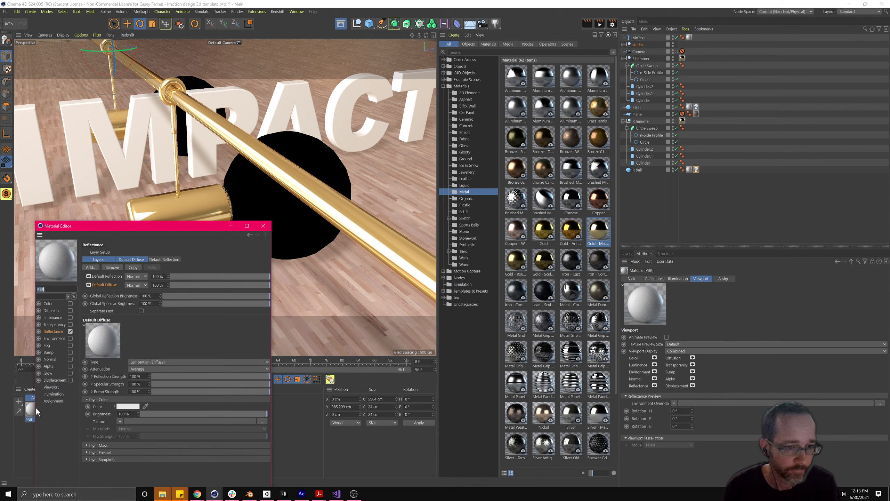
{"action": "left_click_drag", "start_coordinate": [119, 227], "coordinate": [303, 161]}
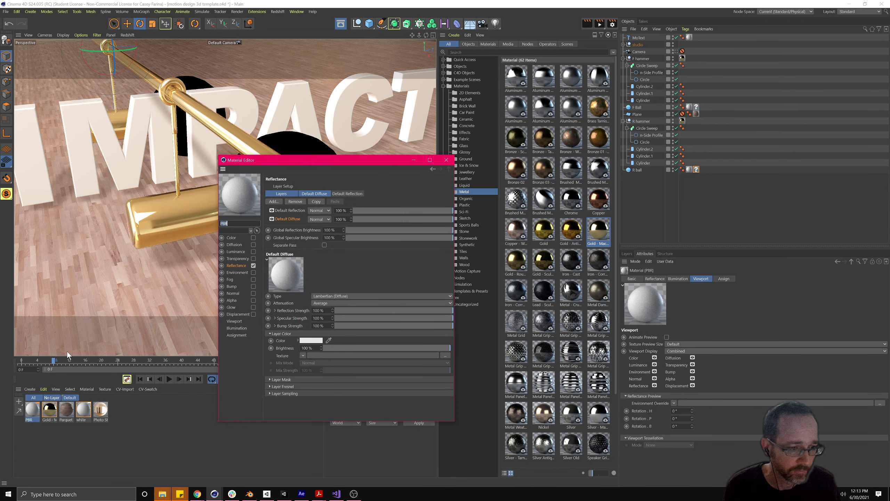
{"action": "left_click", "coordinate": [446, 160]}
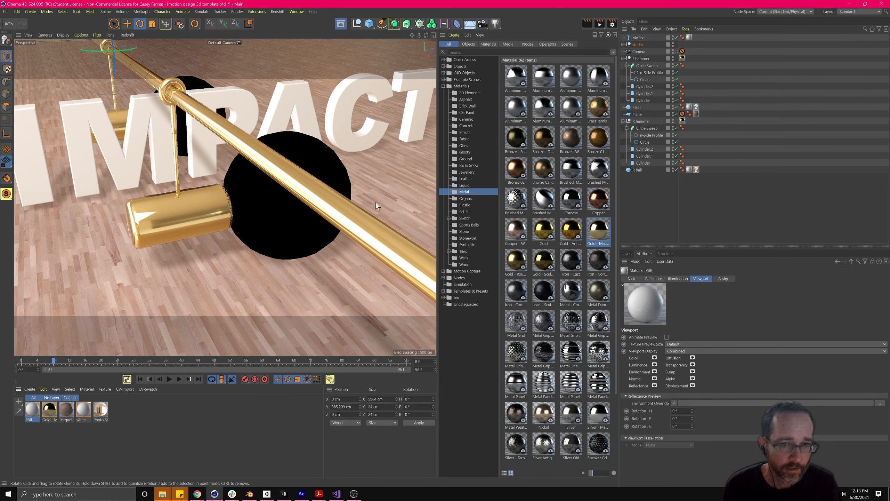
- Delete the unneeded PBR material
{"action": "left_click", "coordinate": [34, 386]}
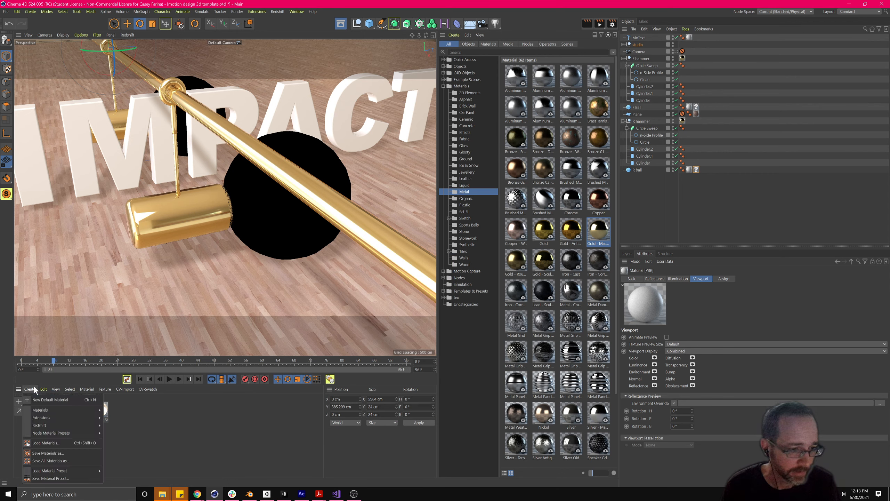
{"action": "mouse_move", "coordinate": [43, 412]}
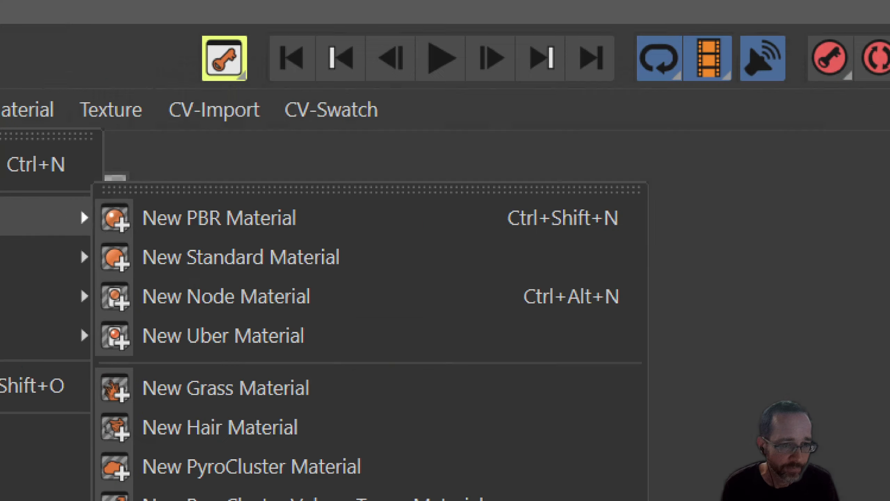
{"action": "left_click", "coordinate": [104, 454]}
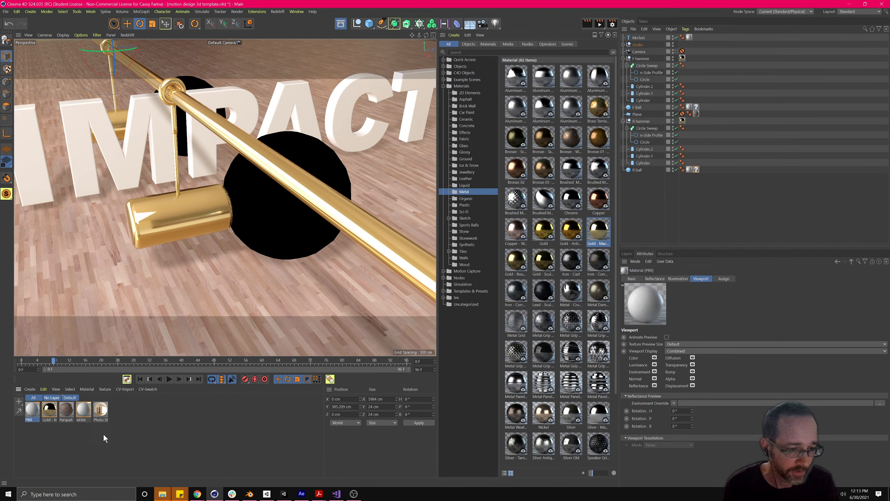
{"action": "left_click", "coordinate": [82, 445]}
{"action": "left_click", "coordinate": [31, 416]}
{"action": "key", "text": "Delete"}
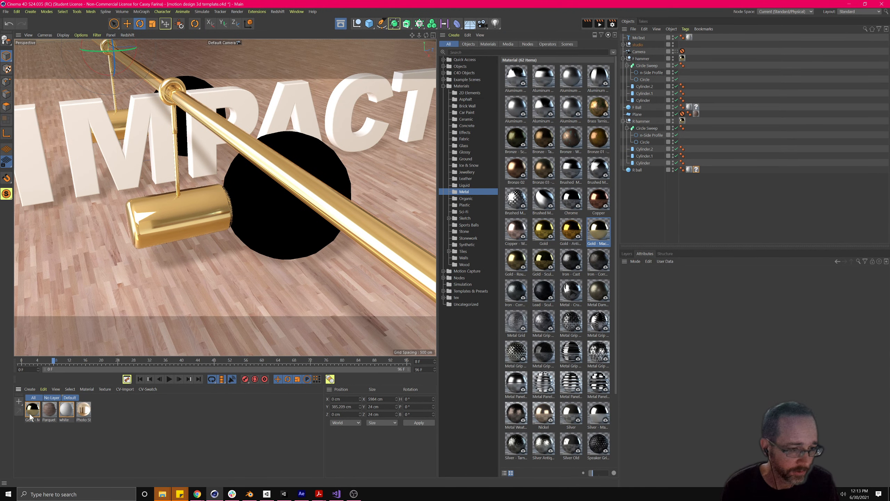
- Create a fresh PBR material and drag it onto the black F Ball
{"action": "left_click", "coordinate": [30, 389]}
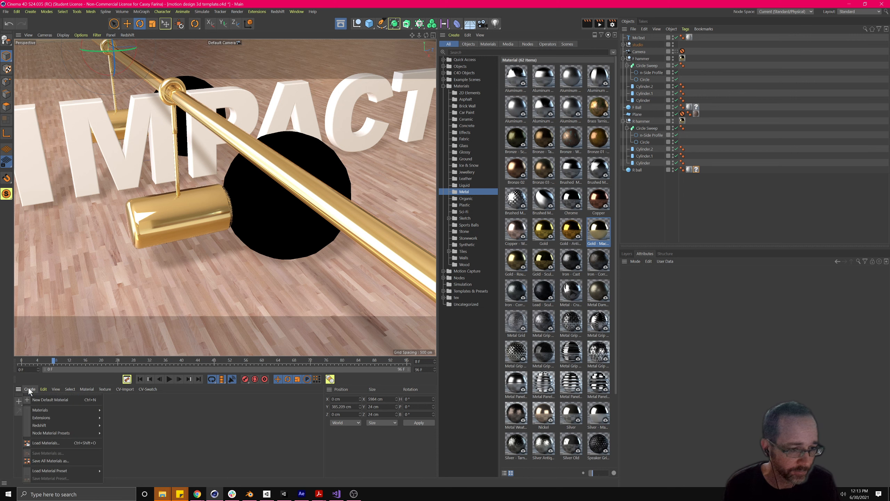
{"action": "mouse_move", "coordinate": [43, 389]}
{"action": "left_click", "coordinate": [36, 407]}
{"action": "left_click", "coordinate": [30, 389]}
{"action": "mouse_move", "coordinate": [42, 412]}
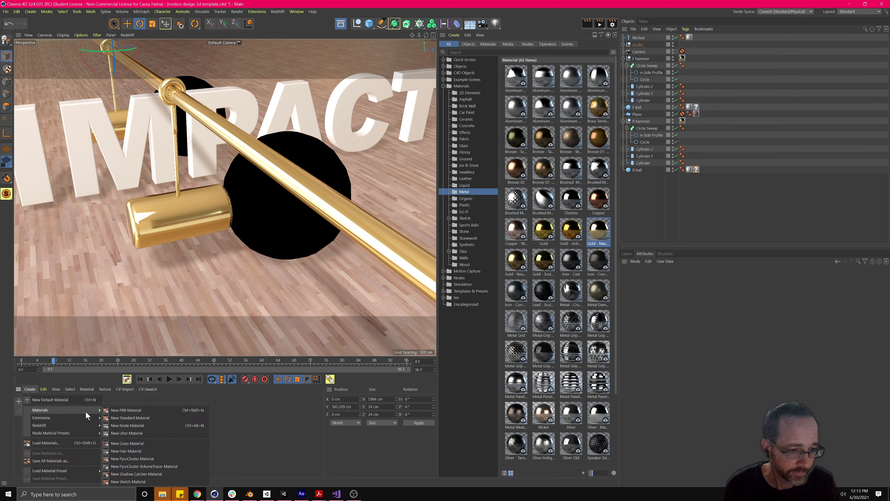
{"action": "left_click", "coordinate": [123, 409]}
{"action": "left_click", "coordinate": [45, 433]}
{"action": "left_click", "coordinate": [38, 412]}
{"action": "left_click_drag", "start_coordinate": [32, 413], "coordinate": [279, 213]}
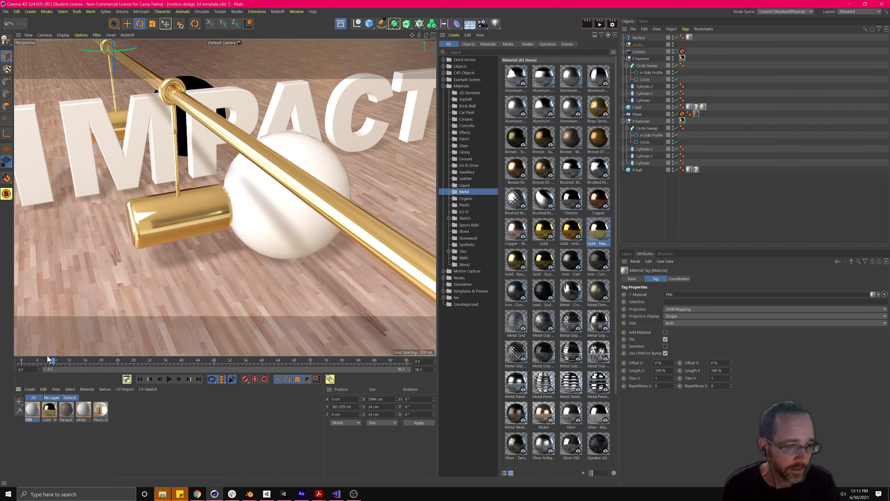
- Load a Tiles shader into the PBR material's Default Diffuse texture for a red-and-white checker ball
{"action": "double_click", "coordinate": [35, 412]}
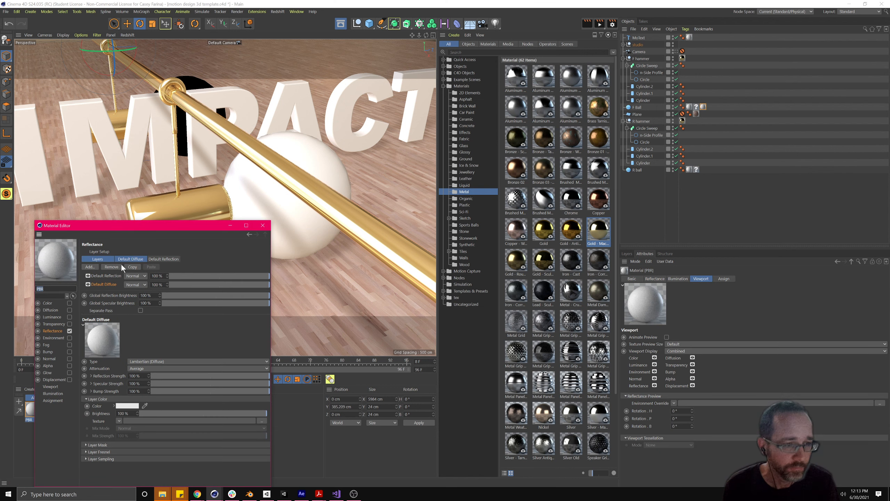
{"action": "left_click_drag", "start_coordinate": [126, 224], "coordinate": [238, 171]}
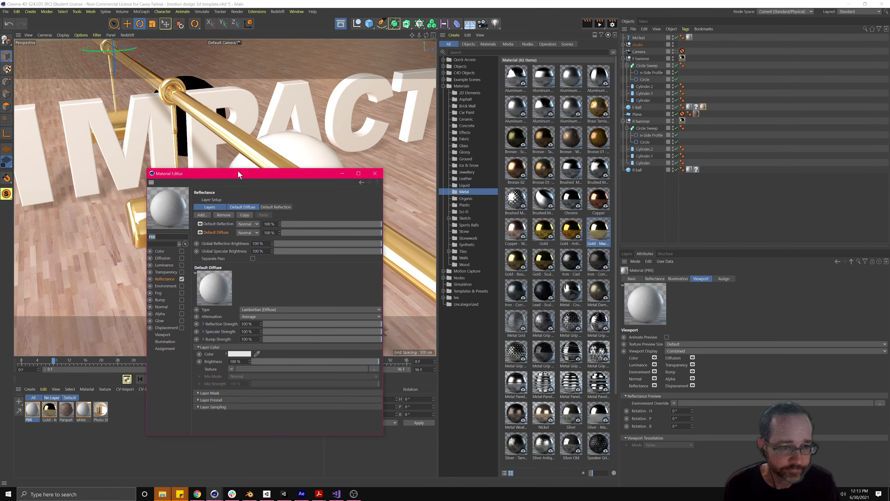
{"action": "left_click", "coordinate": [164, 279]}
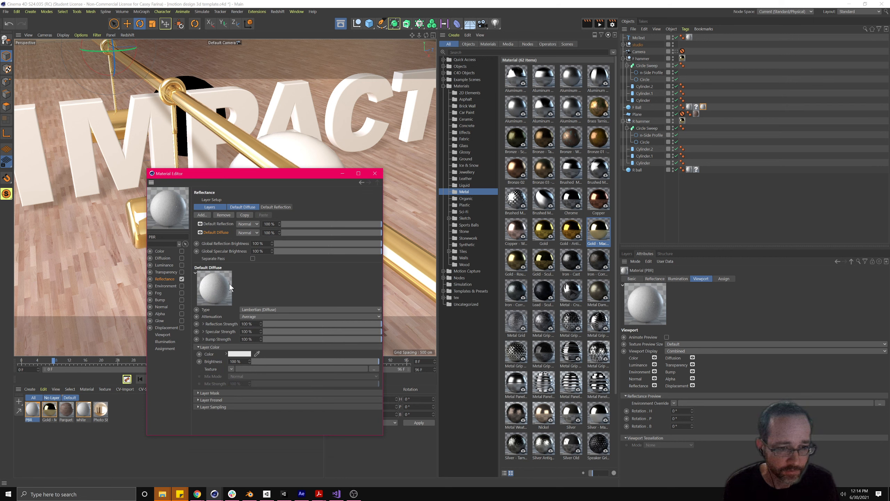
{"action": "left_click", "coordinate": [230, 369]}
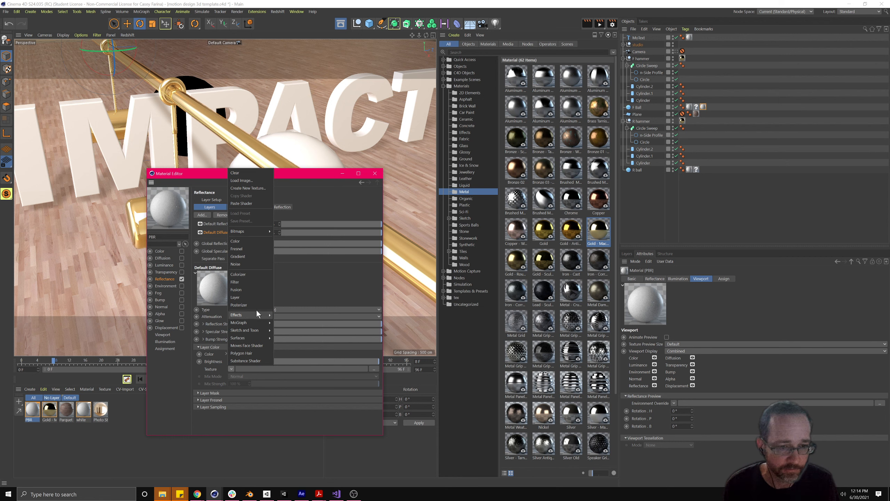
{"action": "mouse_move", "coordinate": [257, 315]}
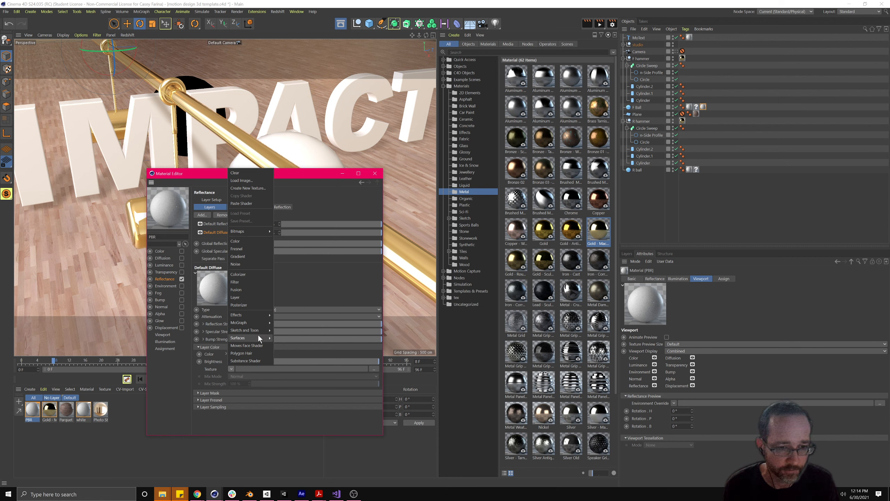
{"action": "mouse_move", "coordinate": [258, 336]}
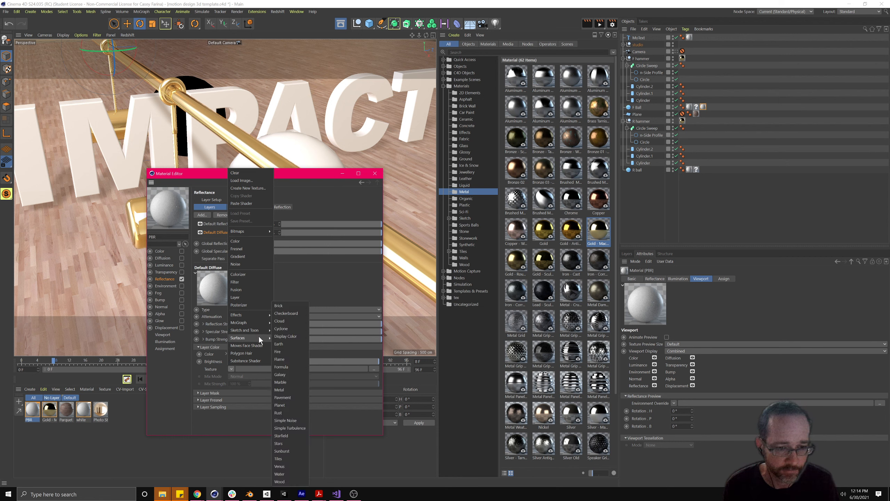
{"action": "left_click", "coordinate": [282, 459]}
{"action": "left_click_drag", "start_coordinate": [239, 177], "coordinate": [436, 155]}
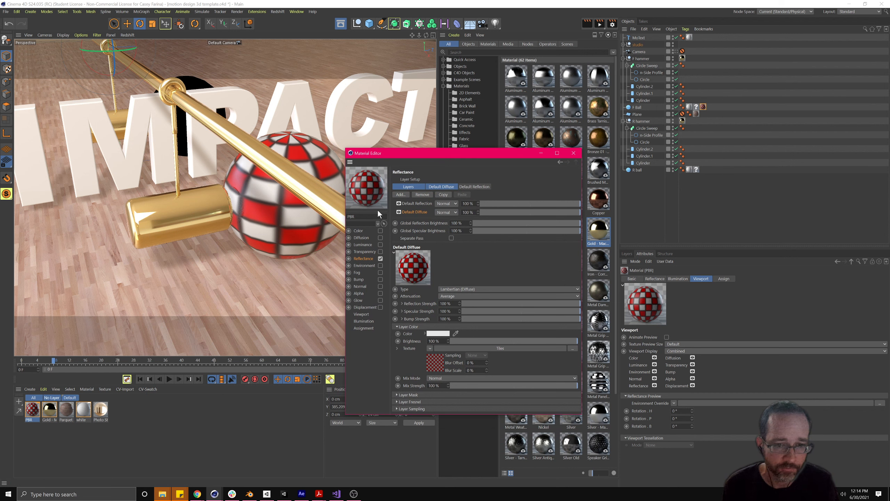
- Switch the Tiles shader pattern to Hexagons, then to Rings 2
{"action": "left_click", "coordinate": [435, 364]}
{"action": "left_click_drag", "start_coordinate": [445, 153], "coordinate": [453, 131]}
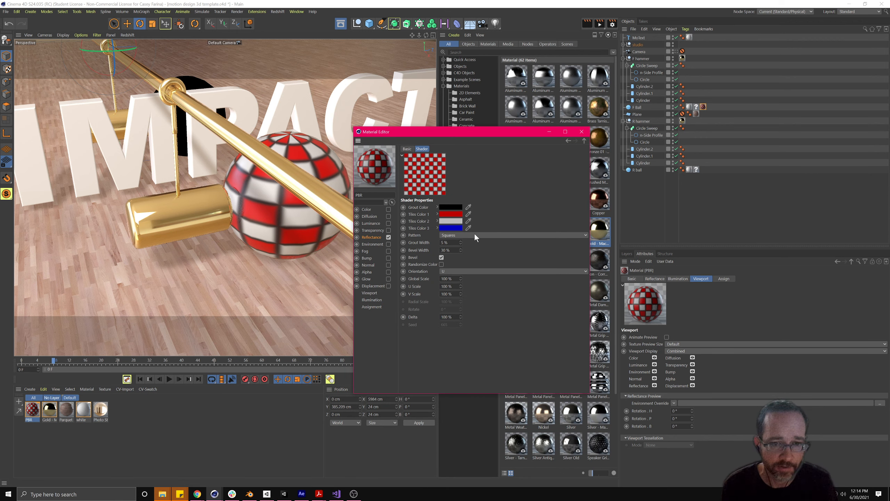
{"action": "left_click", "coordinate": [462, 236]}
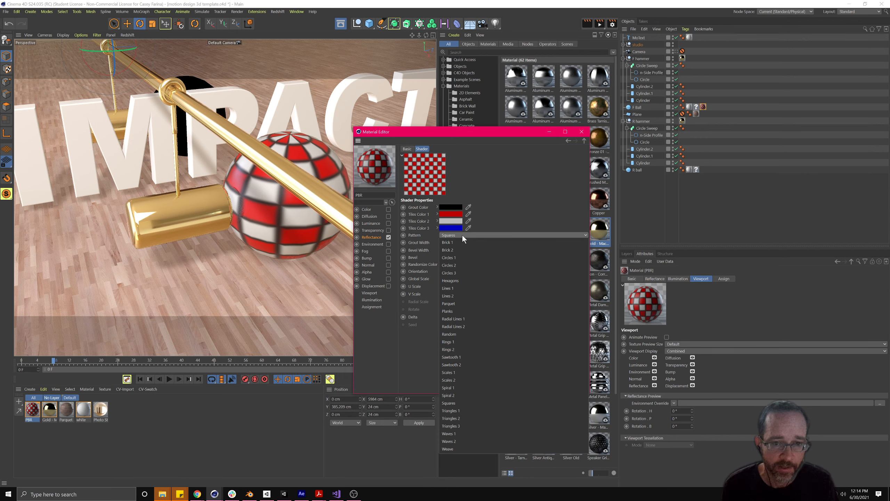
{"action": "left_click", "coordinate": [467, 281]}
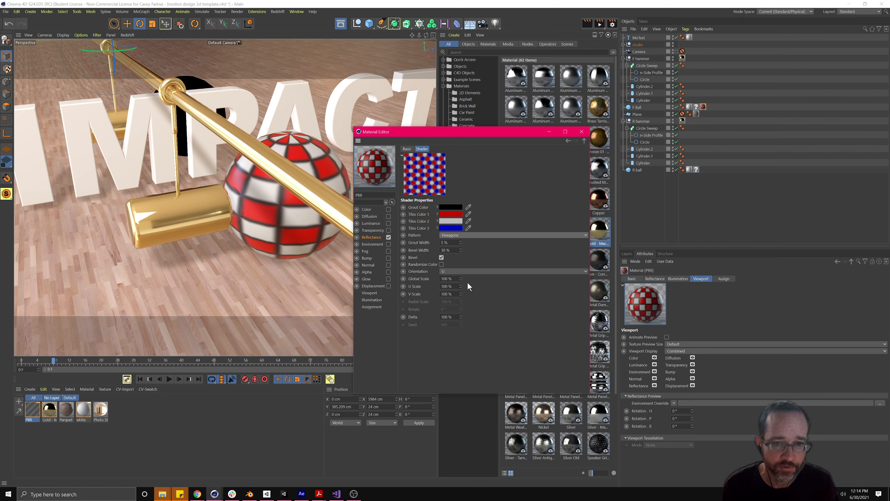
{"action": "left_click", "coordinate": [472, 236]}
{"action": "left_click", "coordinate": [471, 353]}
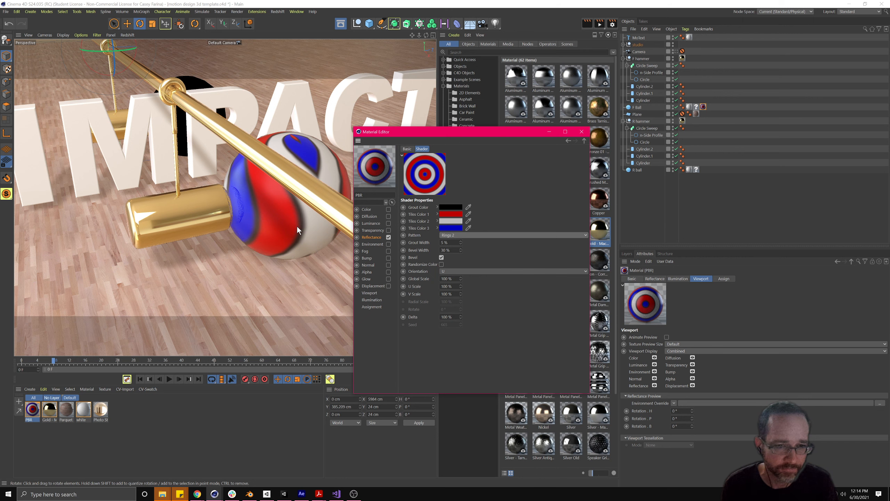
- Set the material's viewport Texture Preview Size to 2048x2048
{"action": "left_click", "coordinate": [701, 277]}
{"action": "left_click", "coordinate": [692, 344]}
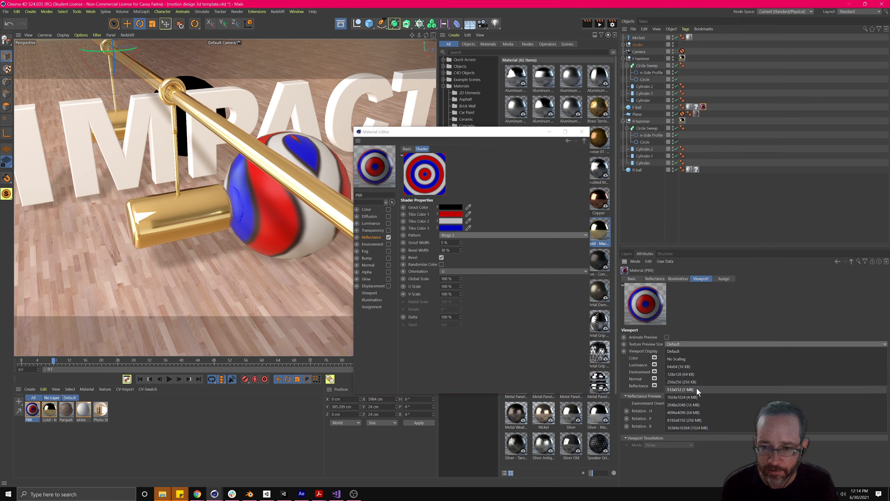
{"action": "left_click", "coordinate": [701, 403]}
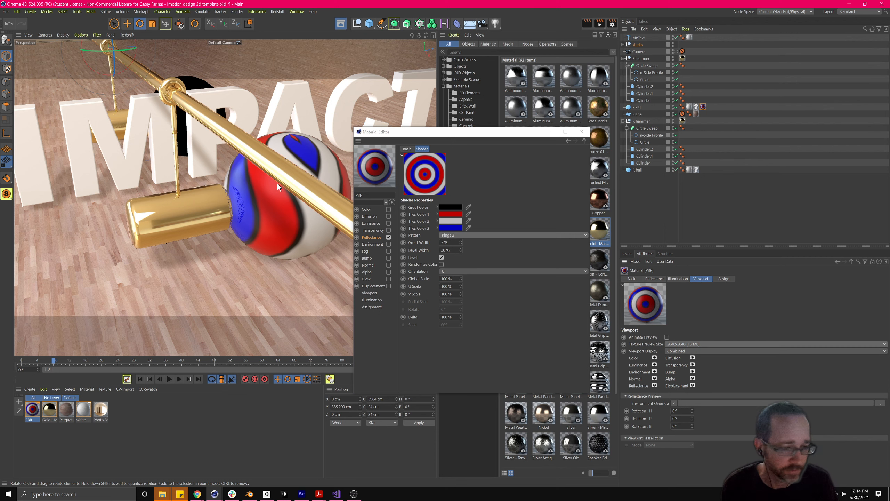
- Change Tiles Color 1 to a bright pink
{"action": "left_click", "coordinate": [451, 214]}
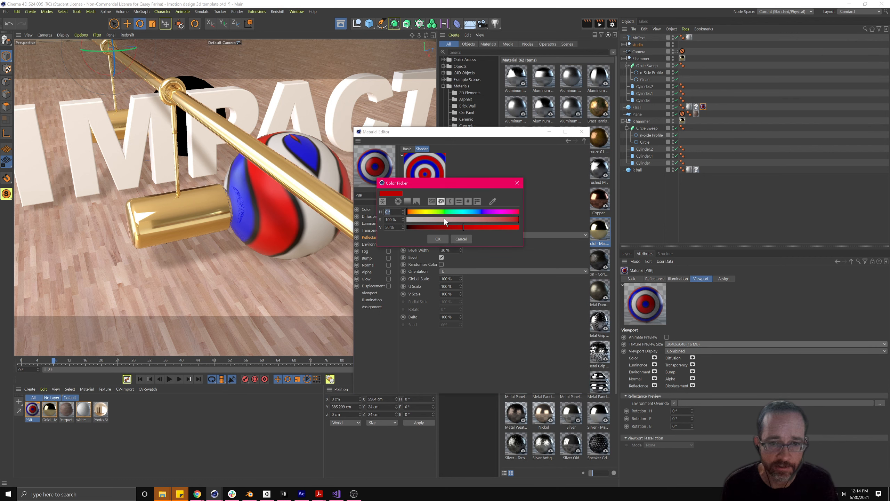
{"action": "left_click", "coordinate": [507, 211]}
{"action": "left_click", "coordinate": [502, 226]}
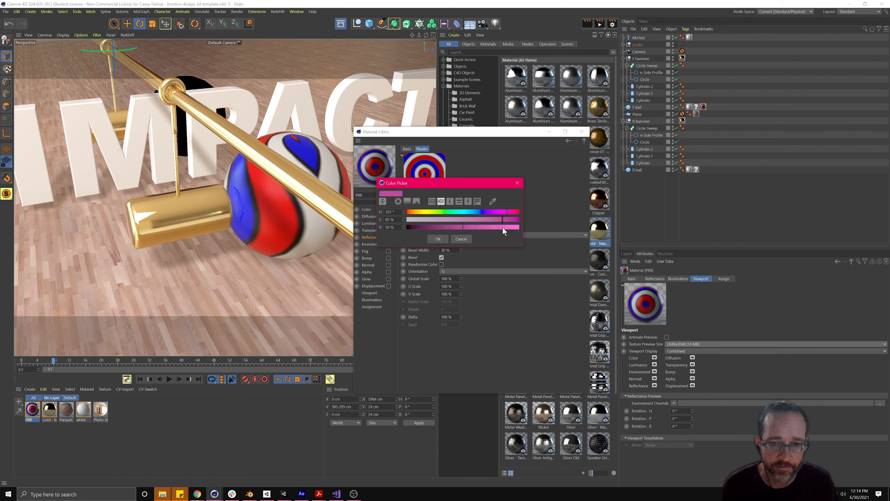
{"action": "left_click", "coordinate": [439, 239]}
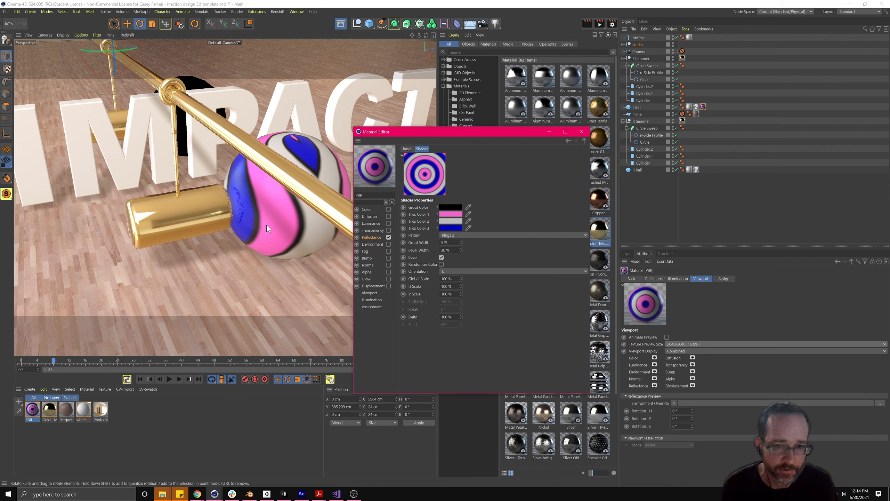
- Set Grout Width to 1 % and Bevel Width to 5 %
{"action": "double_click", "coordinate": [443, 242]}
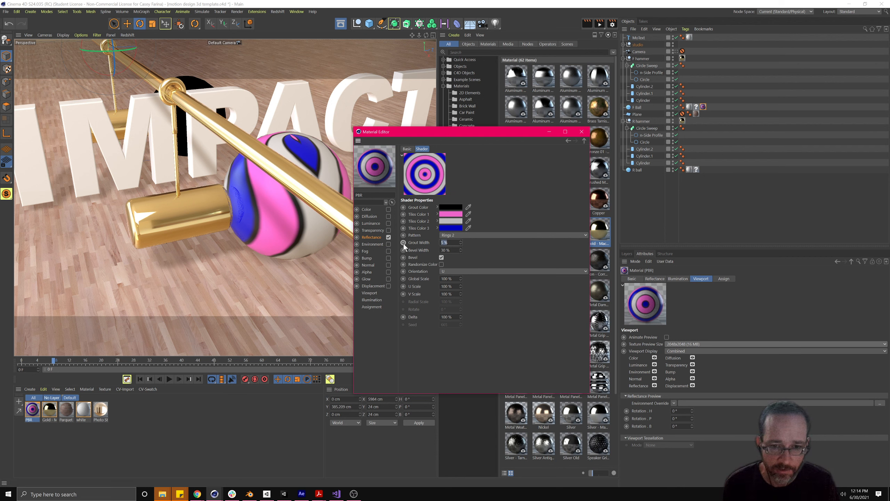
{"action": "type", "text": "1"}
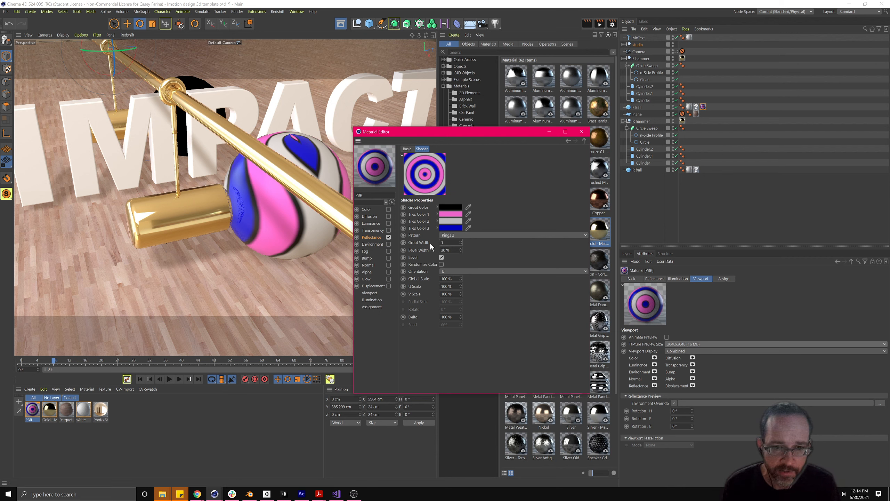
{"action": "key", "text": "Tab"}
{"action": "type", "text": "5"}
{"action": "key", "text": "Return"}
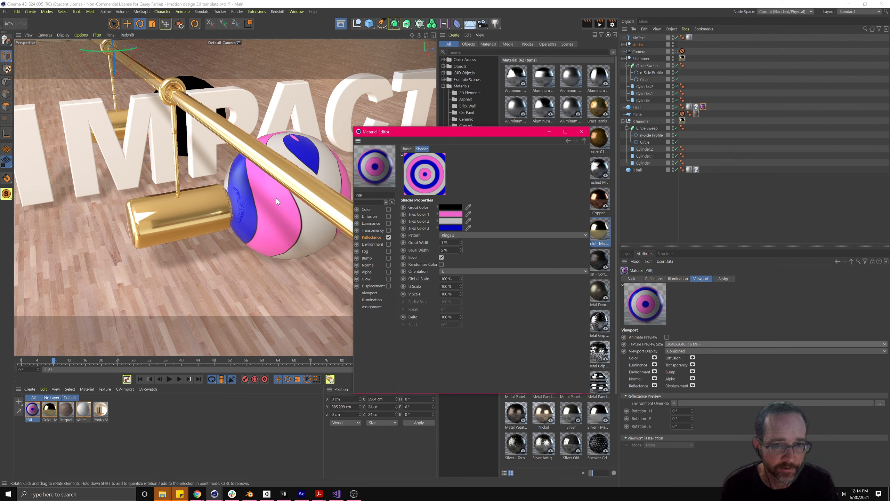
- Change the tile pattern to Sawtooth 2 and briefly check the material Create menu
{"action": "left_click", "coordinate": [452, 234]}
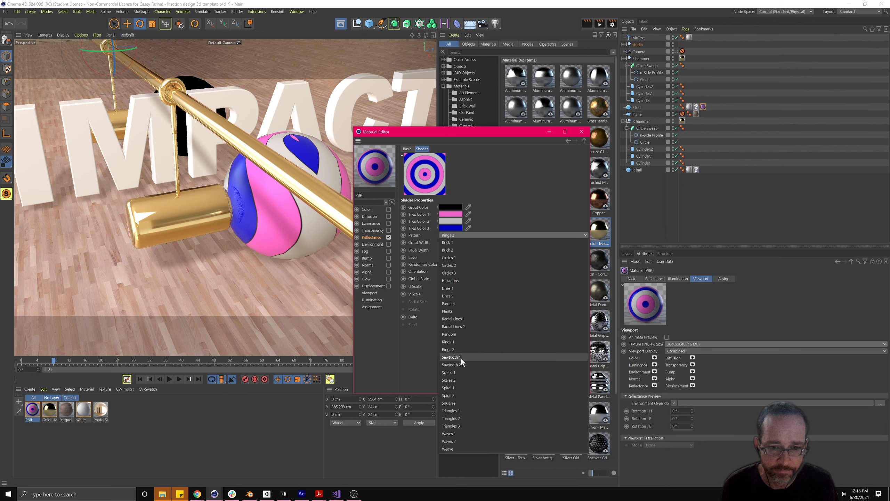
{"action": "left_click", "coordinate": [460, 366]}
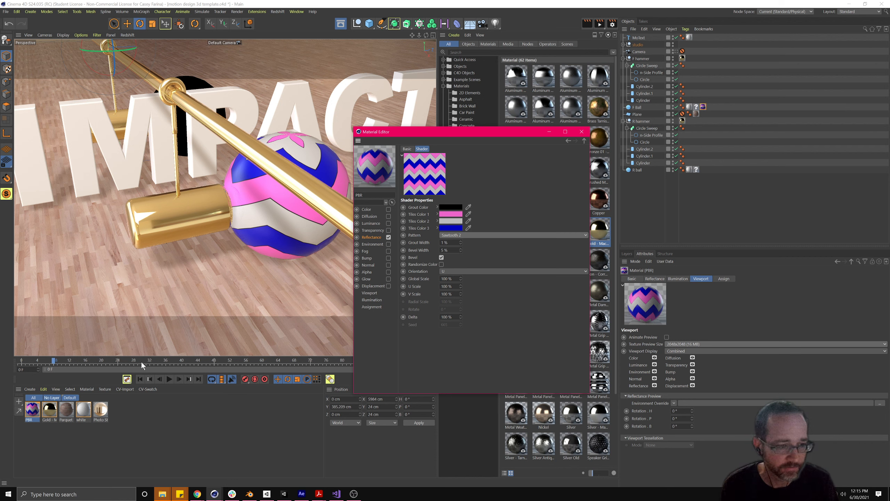
{"action": "left_click", "coordinate": [25, 389]}
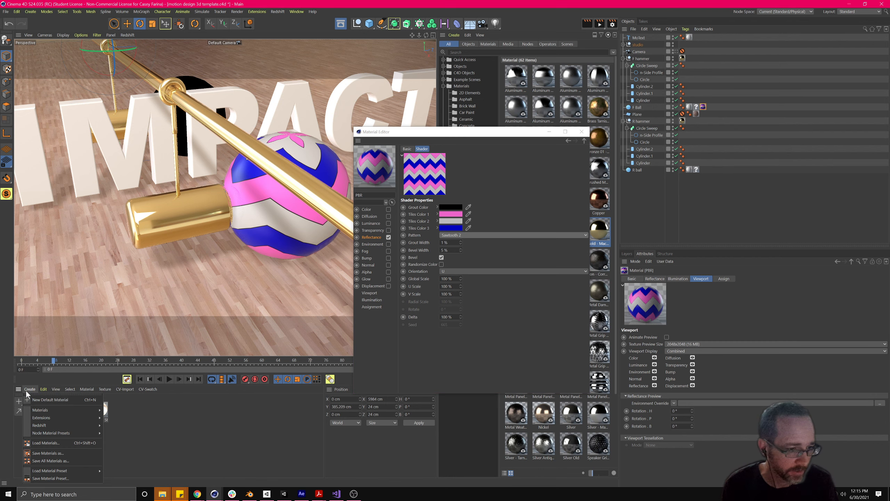
{"action": "mouse_move", "coordinate": [38, 409]}
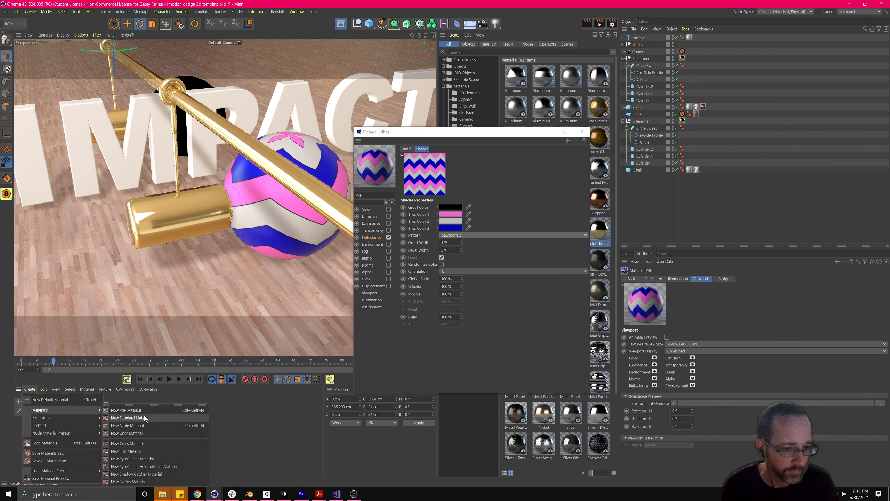
{"action": "left_click", "coordinate": [253, 412]}
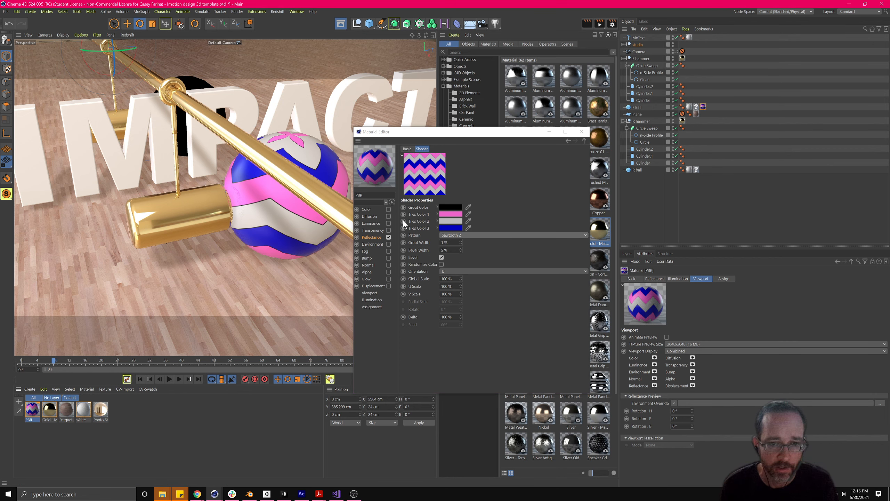
- Look through the Reflectance texture shader list without changing it, then return to Tiles settings
{"action": "left_click", "coordinate": [370, 237]}
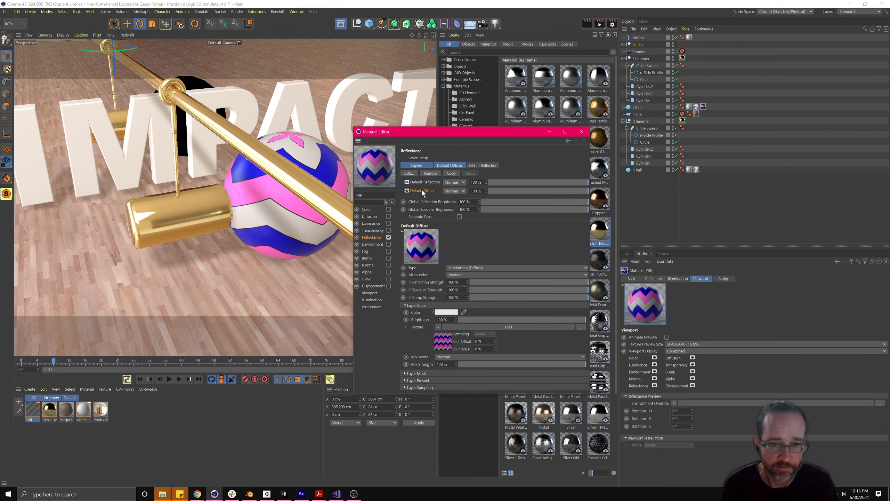
{"action": "left_click", "coordinate": [438, 327]}
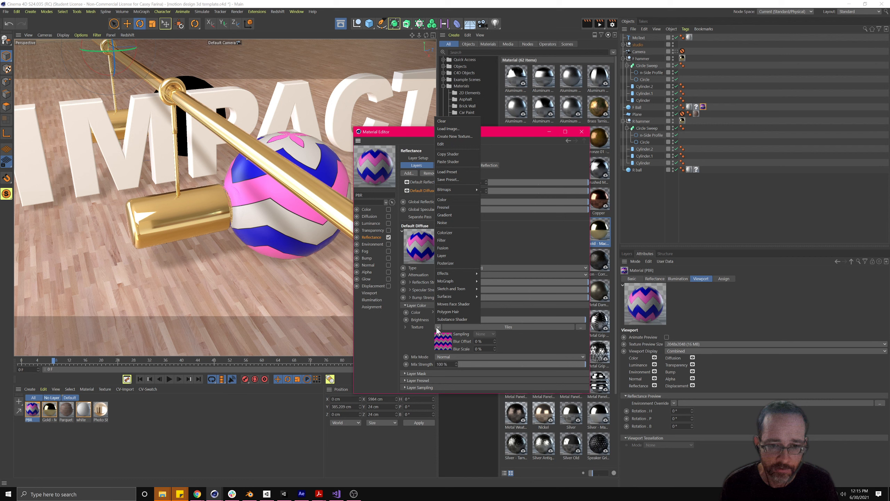
{"action": "mouse_move", "coordinate": [451, 296]}
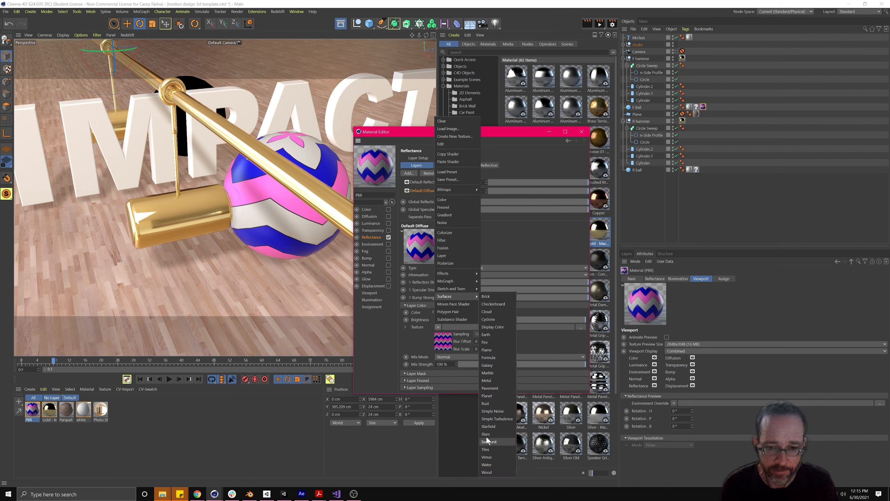
{"action": "left_click", "coordinate": [417, 328]}
{"action": "left_click", "coordinate": [447, 341]}
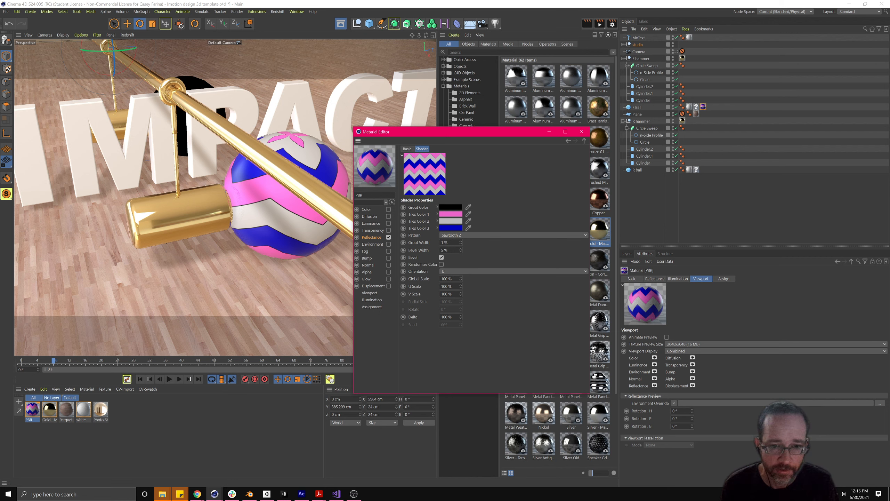
- Set the Tiles Global Scale to 50 %, then 20 %, and close the Material Editor
{"action": "left_click_drag", "start_coordinate": [453, 279], "coordinate": [399, 277]}
{"action": "type", "text": "50"}
{"action": "key", "text": "Return"}
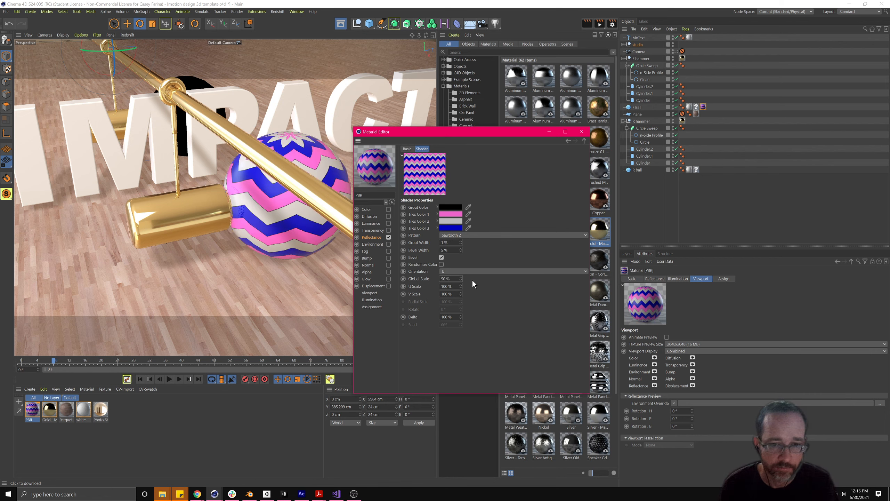
{"action": "left_click", "coordinate": [442, 278]}
{"action": "type", "text": "20"}
{"action": "key", "text": "Return"}
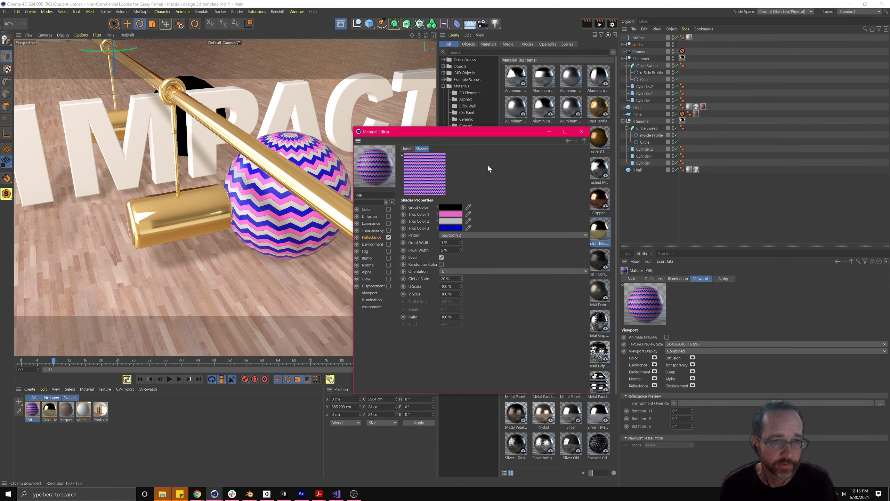
{"action": "left_click", "coordinate": [581, 131]}
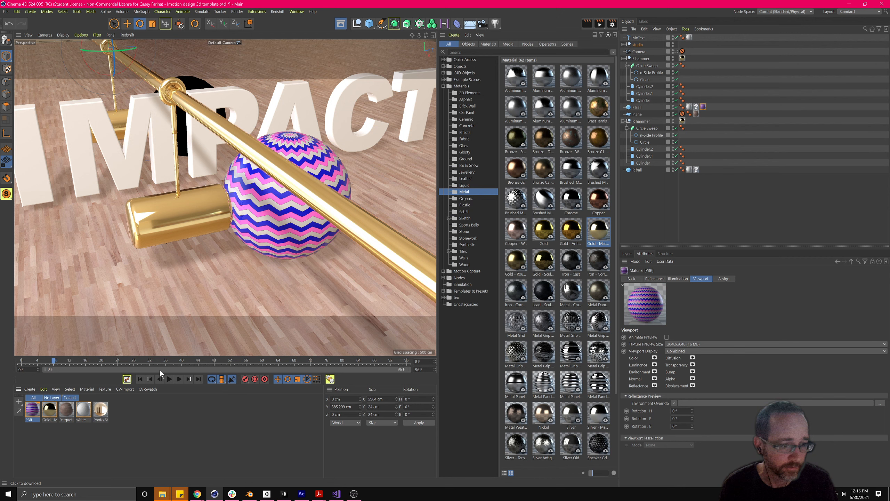
- Rename the zigzag pattern material to 'patter 1'
{"action": "double_click", "coordinate": [29, 419]}
{"action": "type", "text": "patter 1"}
{"action": "key", "text": "Return"}
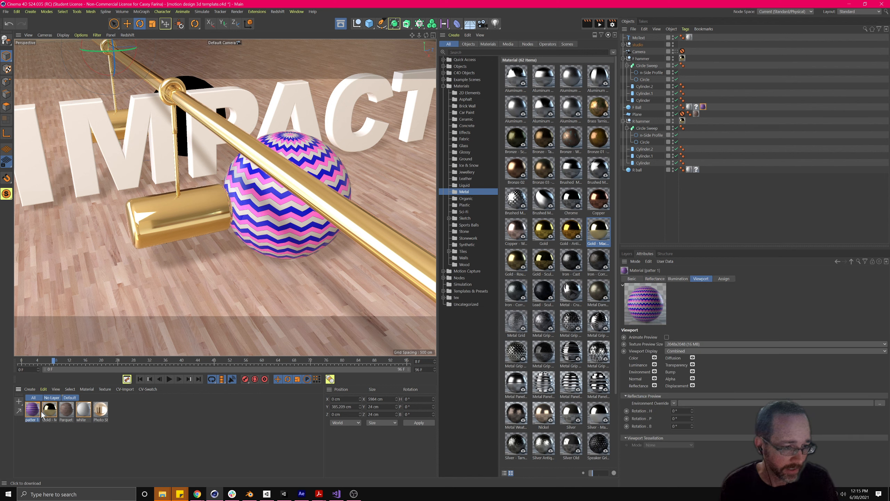
- Duplicate 'patter 1' and apply the copy 'patter 1.1' to the second ball
{"action": "left_click_drag", "start_coordinate": [31, 416], "coordinate": [138, 423], "text": "ctrl"}
{"action": "left_click", "coordinate": [135, 419]}
{"action": "left_click", "coordinate": [117, 412]}
{"action": "left_click_drag", "start_coordinate": [117, 415], "coordinate": [190, 84]}
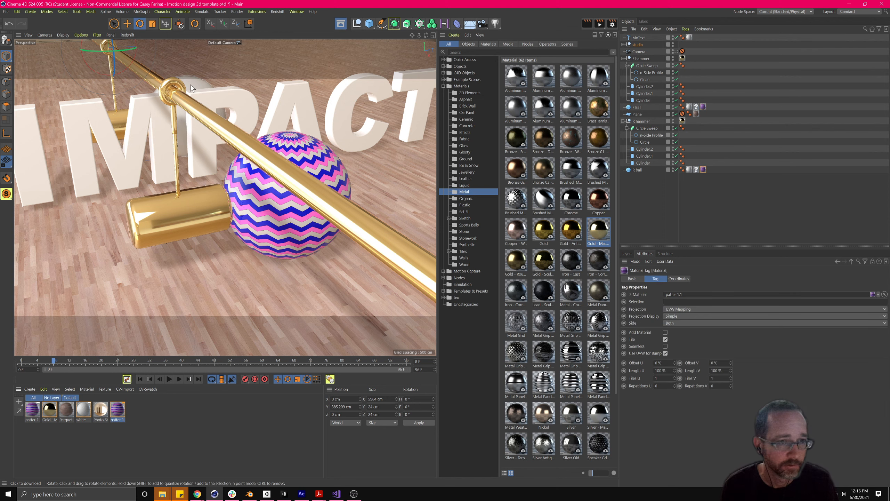
- Open the Tiles shader settings of 'patter 1.1' in the Material Editor
{"action": "double_click", "coordinate": [119, 411]}
{"action": "left_click_drag", "start_coordinate": [206, 226], "coordinate": [382, 88]}
{"action": "left_click", "coordinate": [381, 294]}
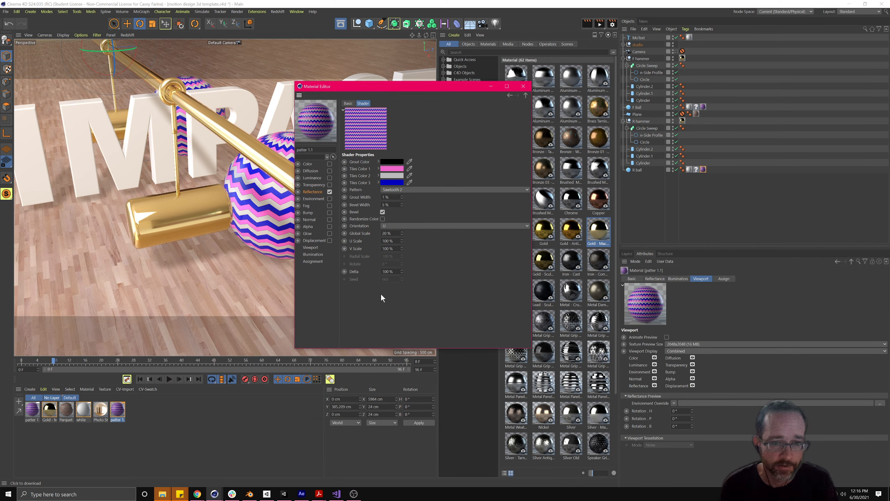
- Make the first tile colour cyan and the third tile colour yellow-green
{"action": "left_click", "coordinate": [391, 169]}
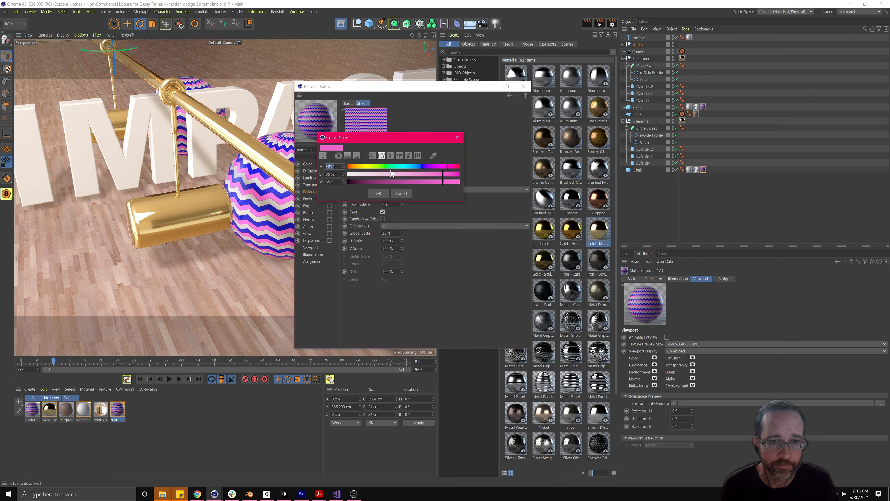
{"action": "left_click", "coordinate": [400, 166]}
{"action": "left_click", "coordinate": [379, 193]}
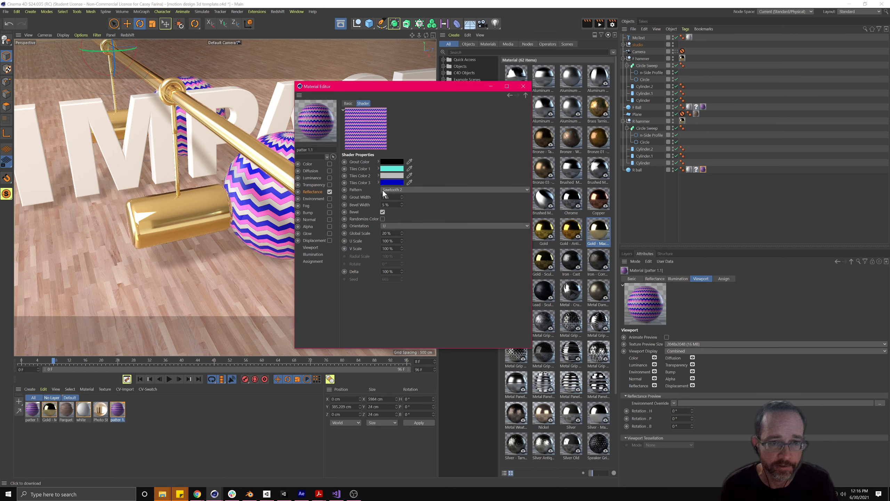
{"action": "left_click", "coordinate": [392, 182]}
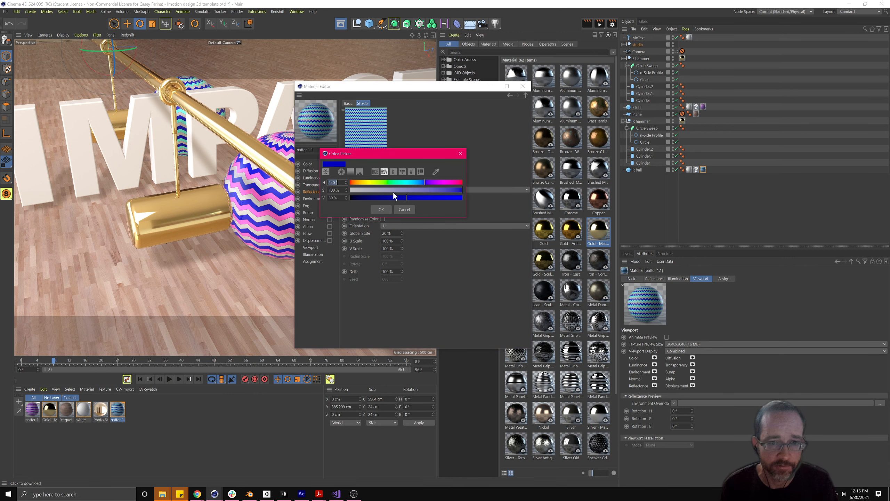
{"action": "left_click", "coordinate": [371, 181]}
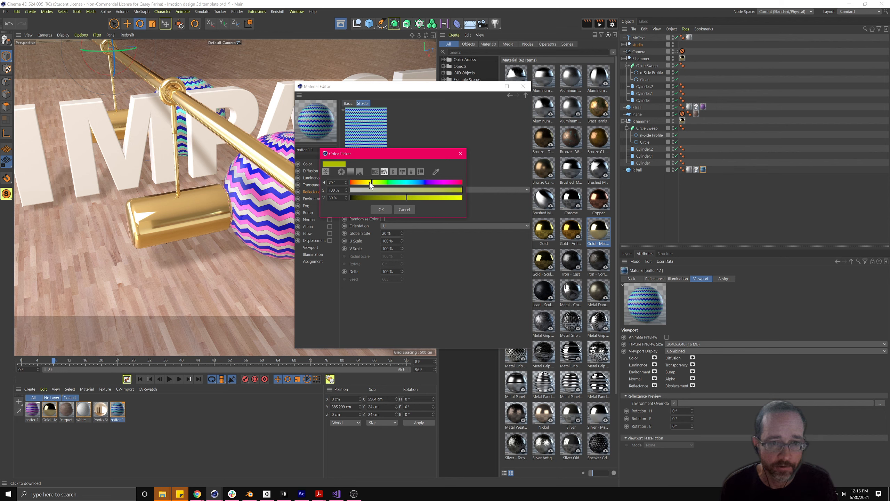
{"action": "left_click", "coordinate": [382, 210]}
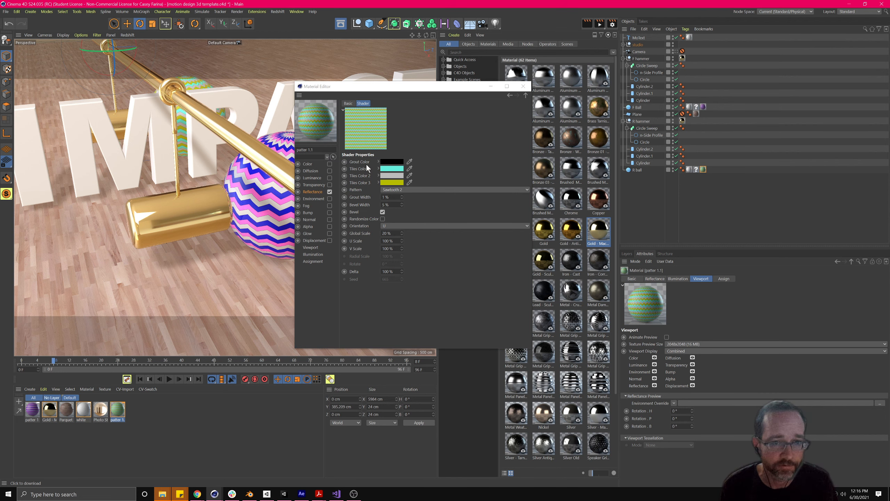
- Set the tile pattern to Squares and reduce Global Scale to 50 %, then 40 %
{"action": "left_click", "coordinate": [396, 190]}
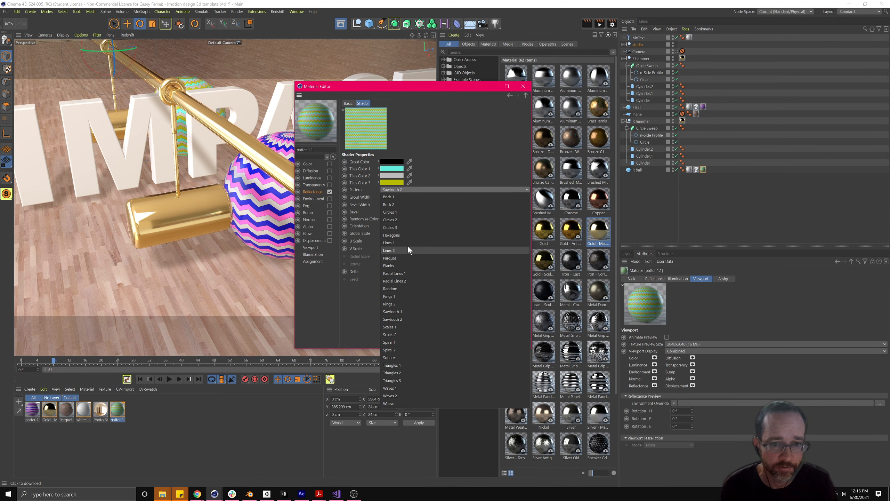
{"action": "left_click", "coordinate": [406, 237]}
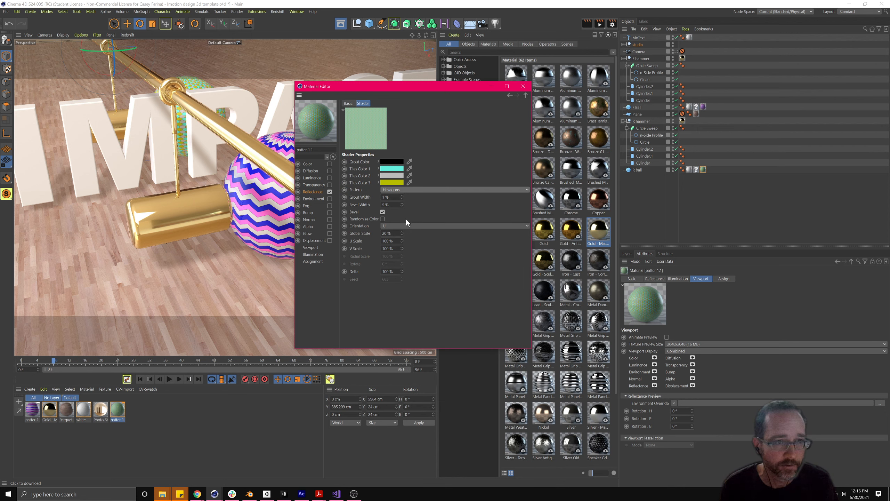
{"action": "left_click", "coordinate": [417, 190]}
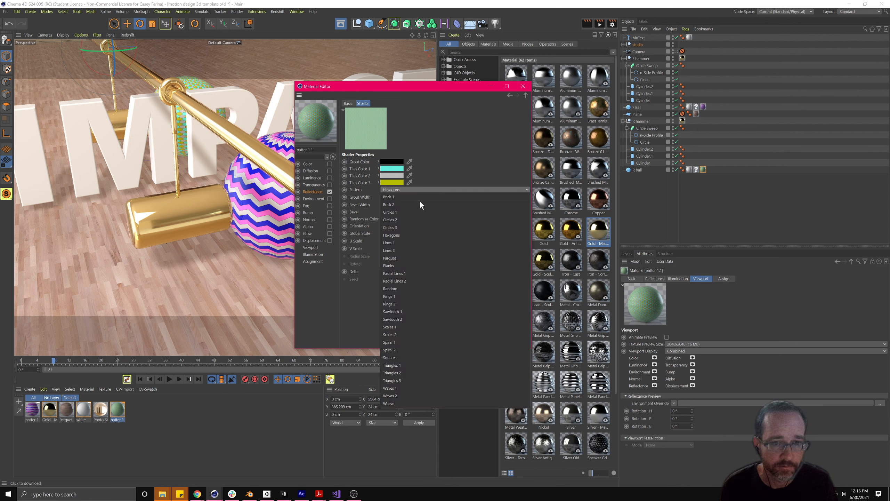
{"action": "left_click", "coordinate": [418, 356]}
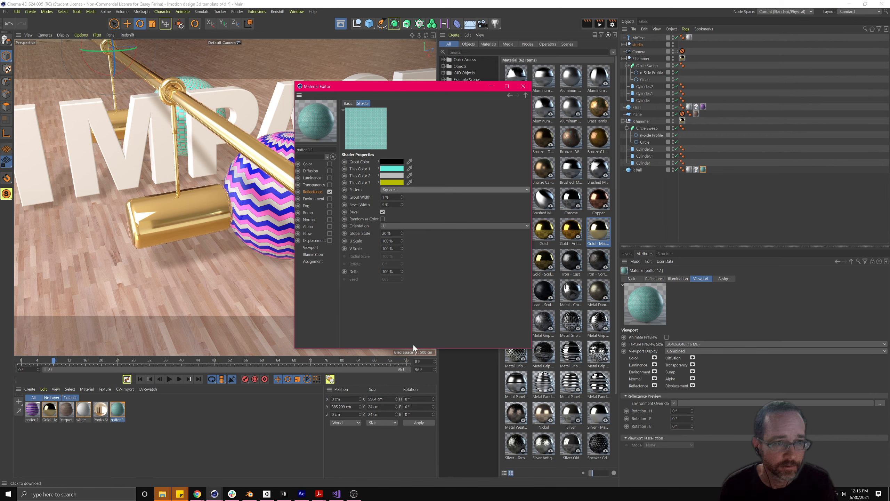
{"action": "left_click_drag", "start_coordinate": [393, 233], "coordinate": [324, 230]}
{"action": "type", "text": "50"}
{"action": "key", "text": "Return"}
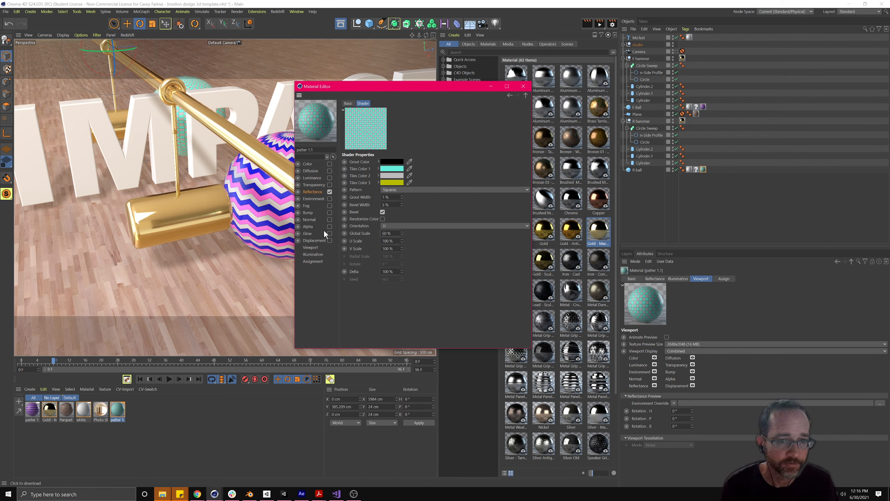
{"action": "left_click_drag", "start_coordinate": [392, 234], "coordinate": [335, 231]}
{"action": "type", "text": "40"}
{"action": "key", "text": "Return"}
- Change the tile pattern to Spiral 1 and close the Material Editor
{"action": "left_click", "coordinate": [404, 190]}
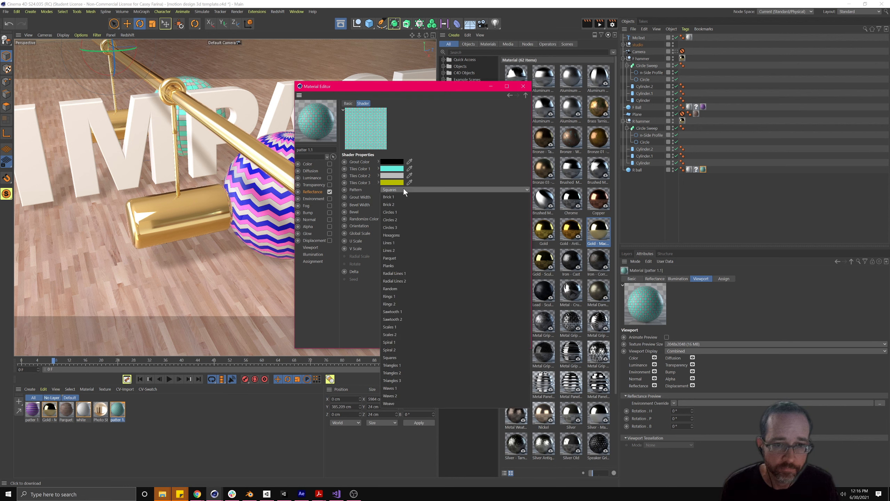
{"action": "left_click", "coordinate": [396, 342]}
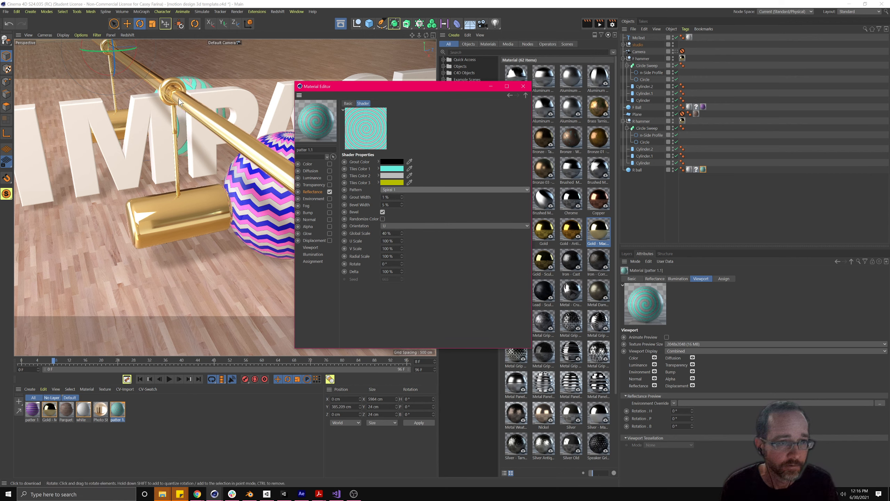
{"action": "left_click_drag", "start_coordinate": [431, 89], "coordinate": [412, 193]}
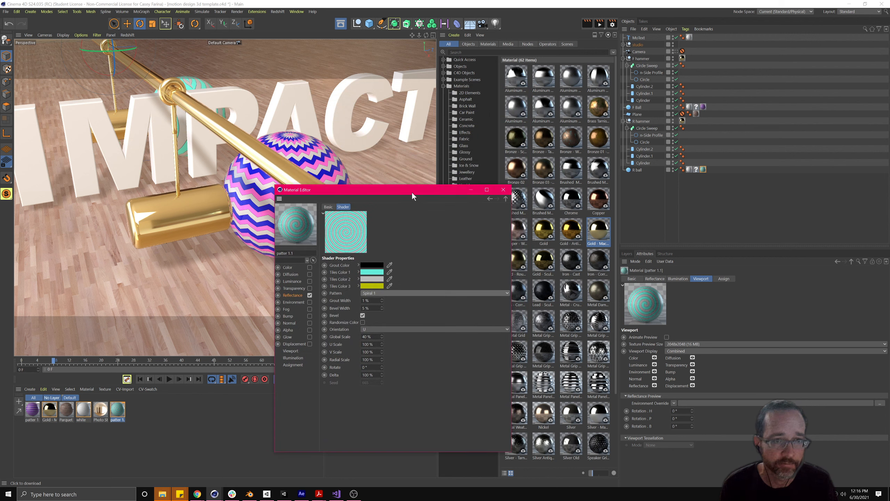
{"action": "left_click", "coordinate": [498, 189]}
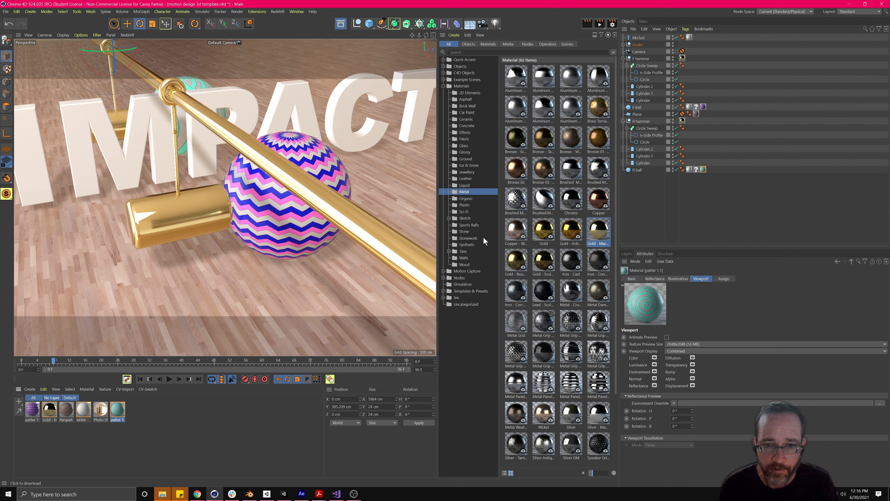
- Browse the Content Browser material folders and drag Metal > Bronze 02 onto the MoText object
{"action": "left_click", "coordinate": [456, 199]}
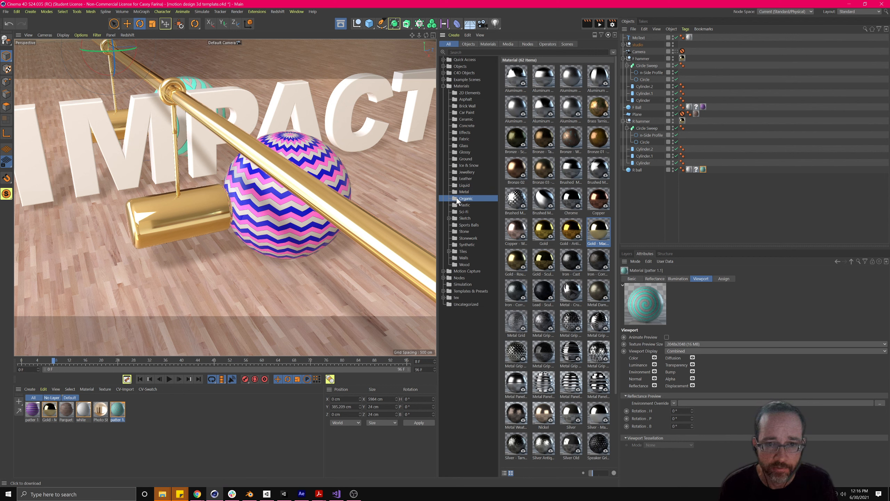
{"action": "left_click", "coordinate": [456, 206]}
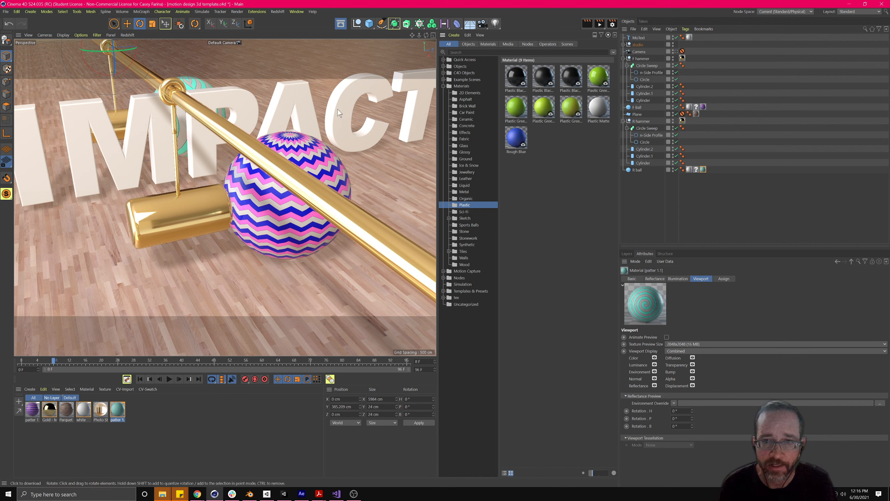
{"action": "left_click", "coordinate": [473, 225]}
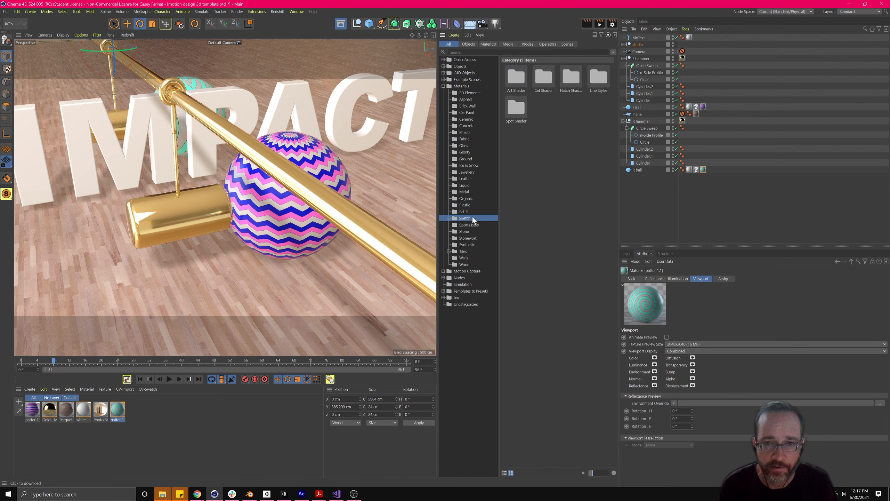
{"action": "left_click", "coordinate": [473, 231]}
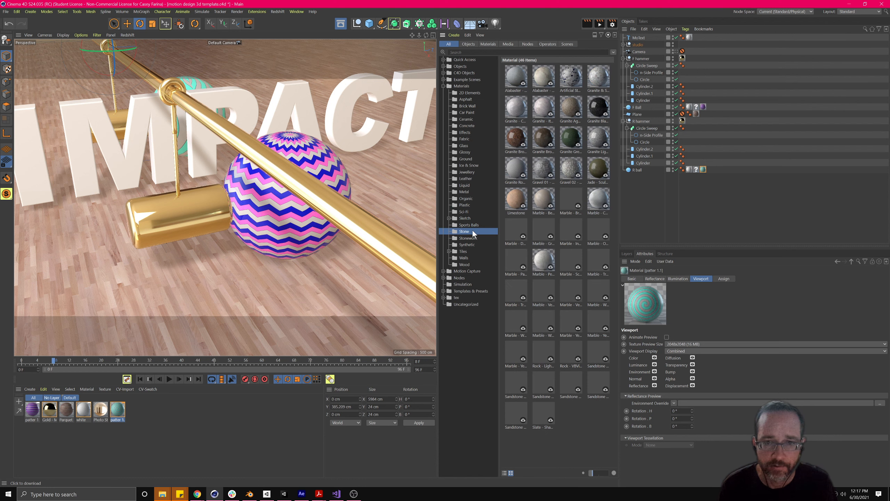
{"action": "left_click", "coordinate": [465, 186]}
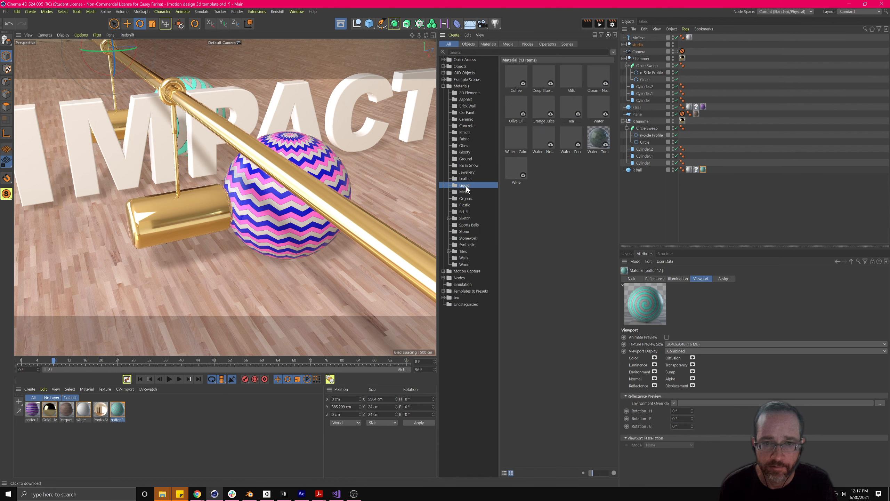
{"action": "left_click", "coordinate": [464, 166]}
{"action": "left_click", "coordinate": [465, 153]}
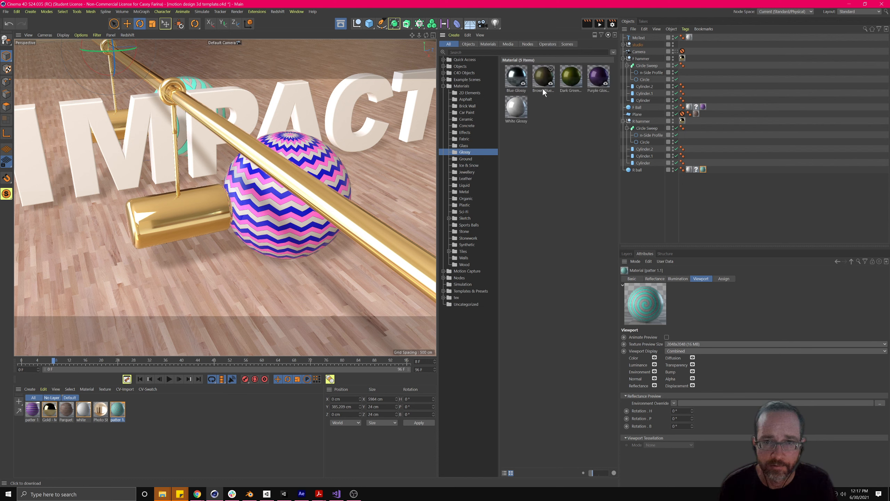
{"action": "left_click", "coordinate": [465, 132]}
{"action": "left_click", "coordinate": [465, 192]}
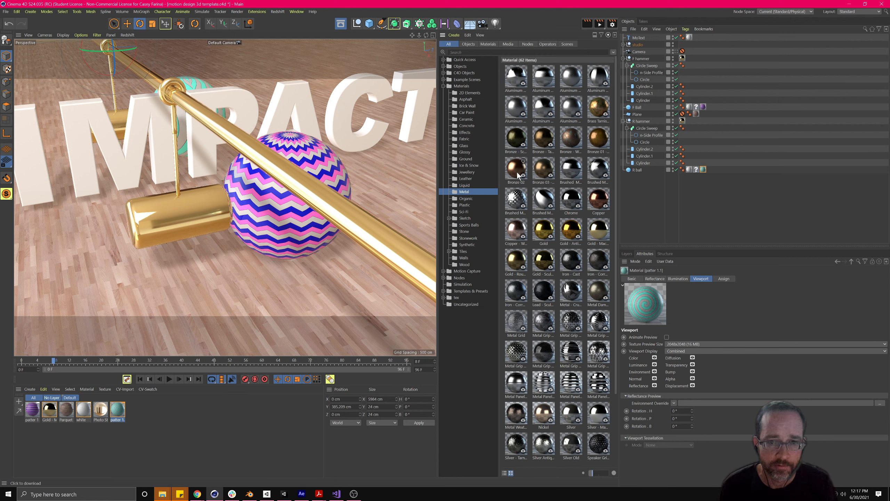
{"action": "left_click_drag", "start_coordinate": [642, 48], "coordinate": [639, 36]}
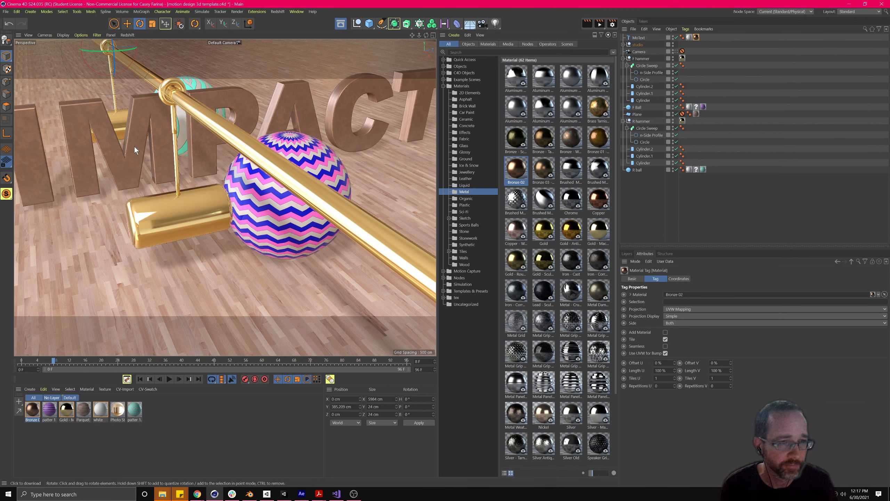
- Apply Brushed Metal to MoText, delete its Bronze 02 and white tags, and view through Camera
{"action": "left_click_drag", "start_coordinate": [232, 227], "coordinate": [231, 222], "text": "alt"}
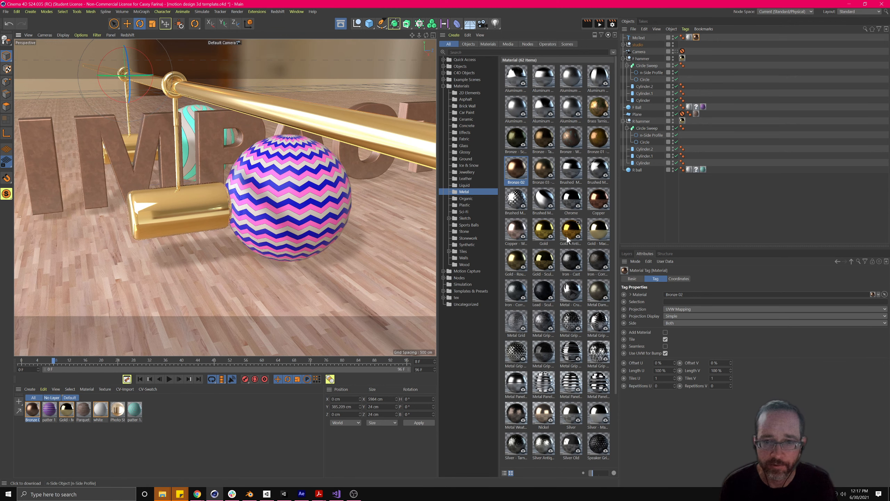
{"action": "left_click_drag", "start_coordinate": [541, 204], "coordinate": [644, 38]}
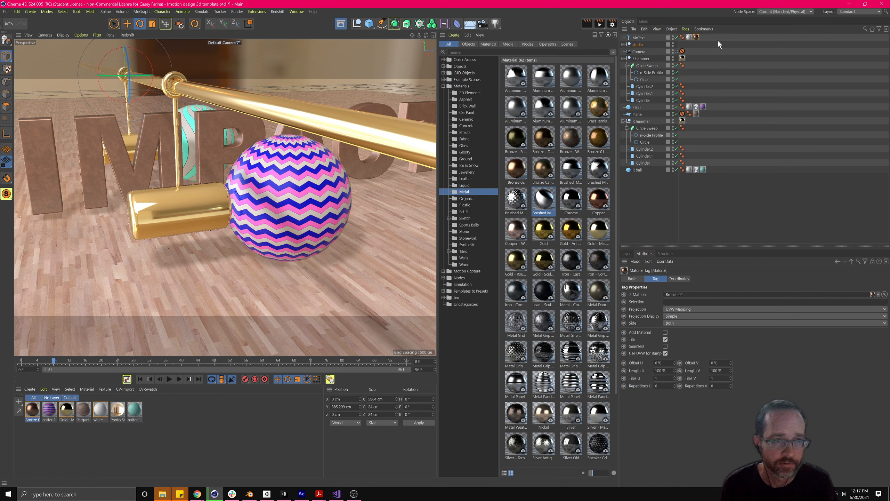
{"action": "left_click", "coordinate": [696, 38]}
{"action": "key", "text": "Delete"}
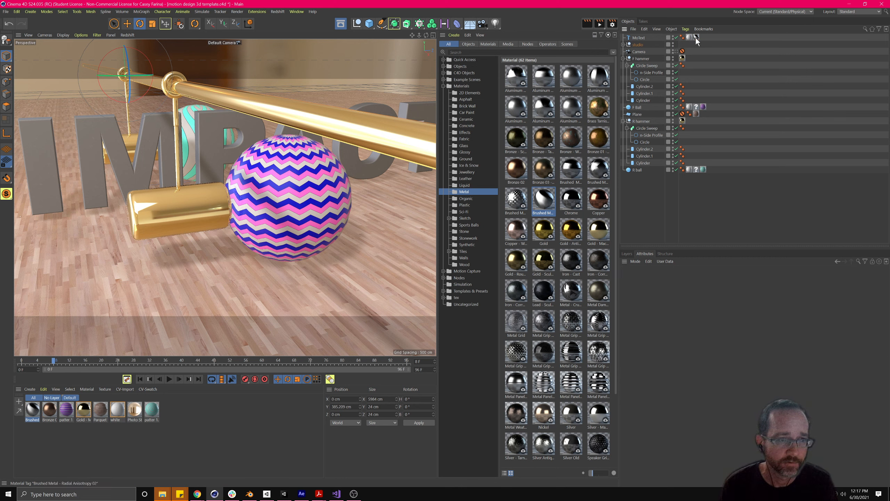
{"action": "left_click", "coordinate": [689, 38]}
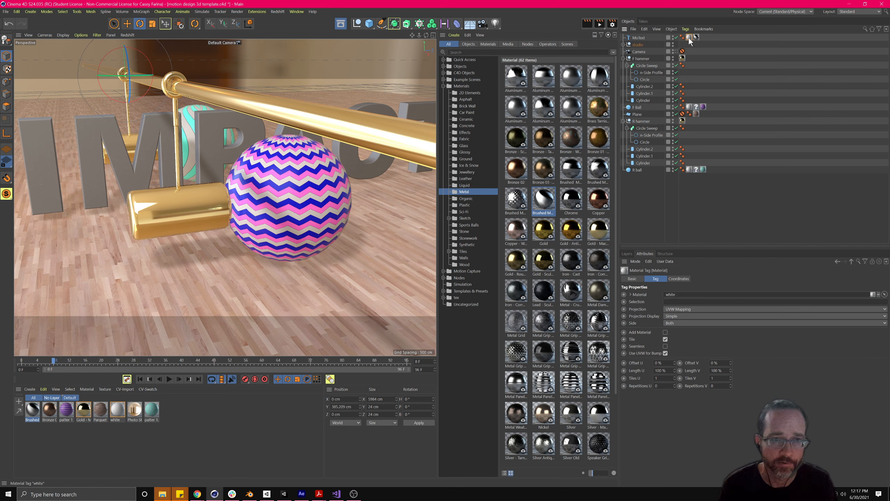
{"action": "key", "text": "Delete"}
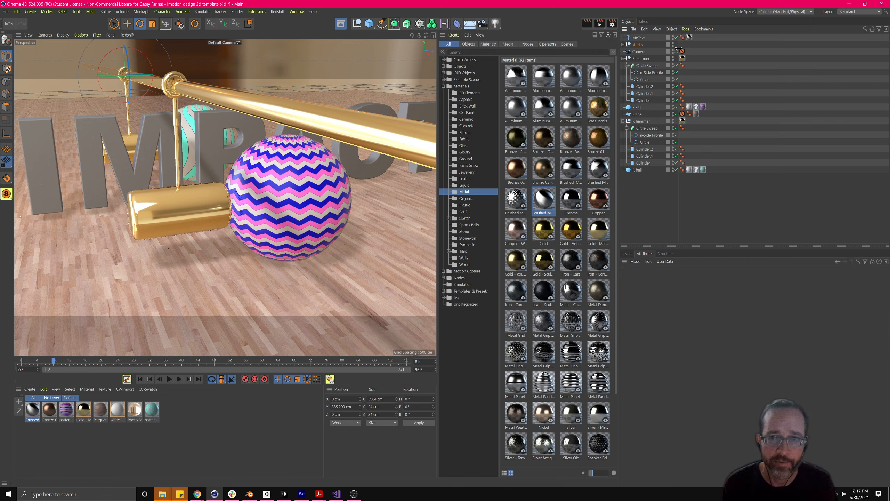
{"action": "left_click", "coordinate": [676, 51]}
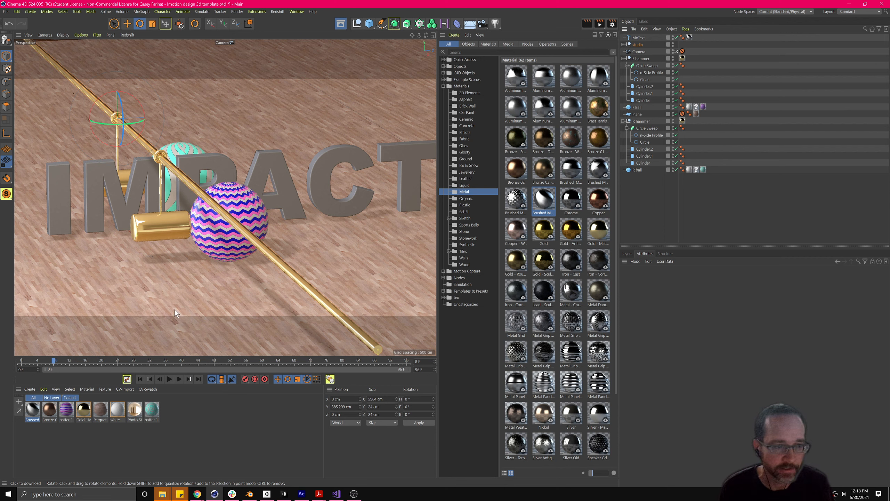
- Load a Car Paint material from the Content Browser's Car Paint folder onto the IMPACT text
{"action": "left_click", "coordinate": [31, 389]}
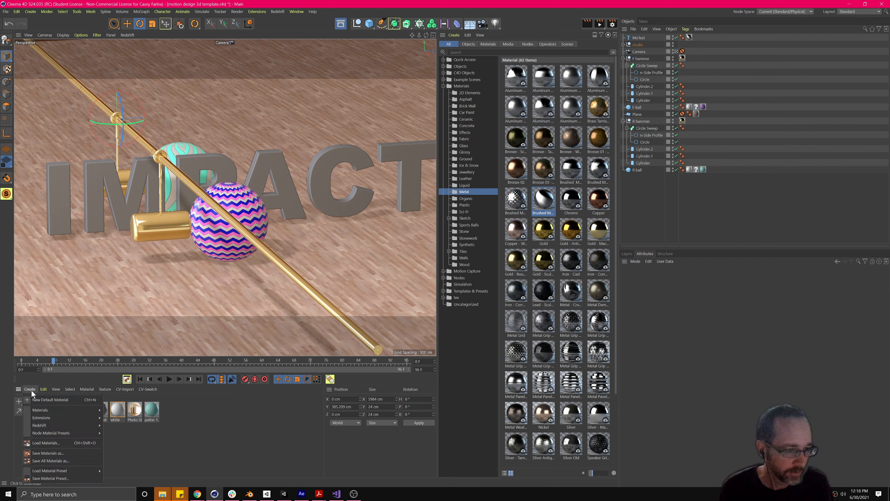
{"action": "mouse_move", "coordinate": [40, 416]}
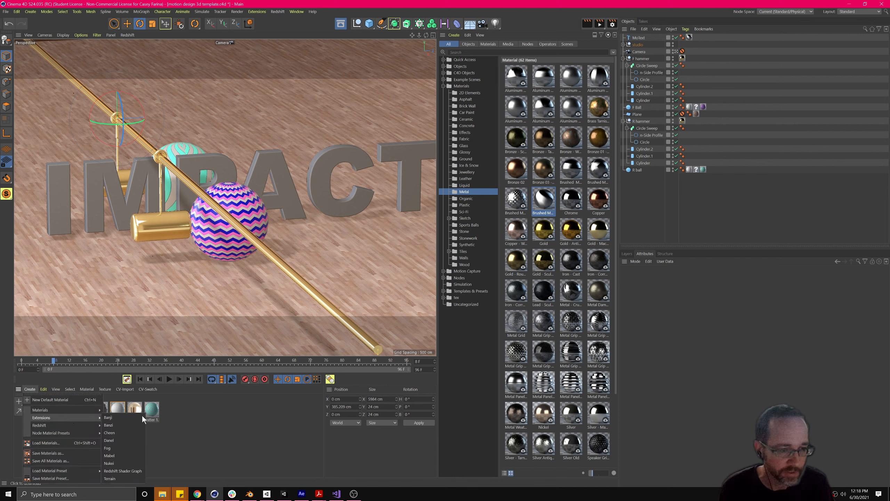
{"action": "left_click", "coordinate": [220, 417]}
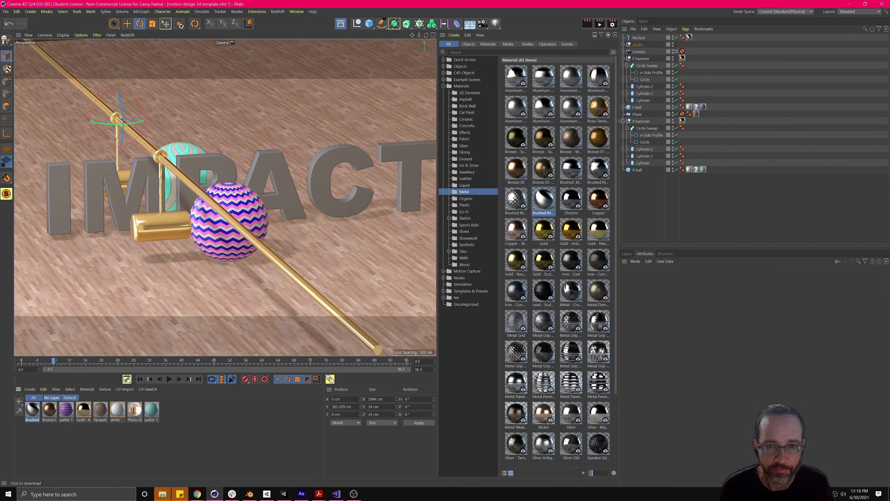
{"action": "left_click", "coordinate": [478, 127]}
{"action": "left_click", "coordinate": [468, 112]}
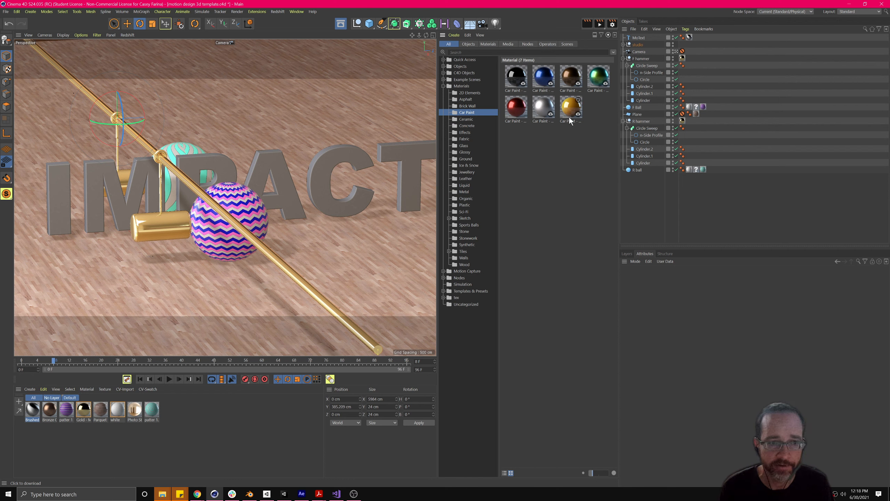
{"action": "double_click", "coordinate": [597, 79]}
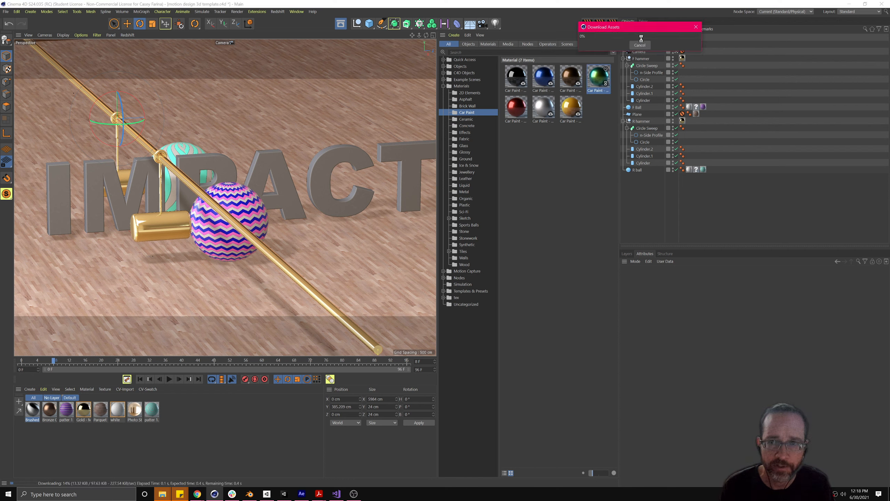
- Delete the Brushed Metal tag so the car paint shows, then select MoText
{"action": "left_click", "coordinate": [689, 38]}
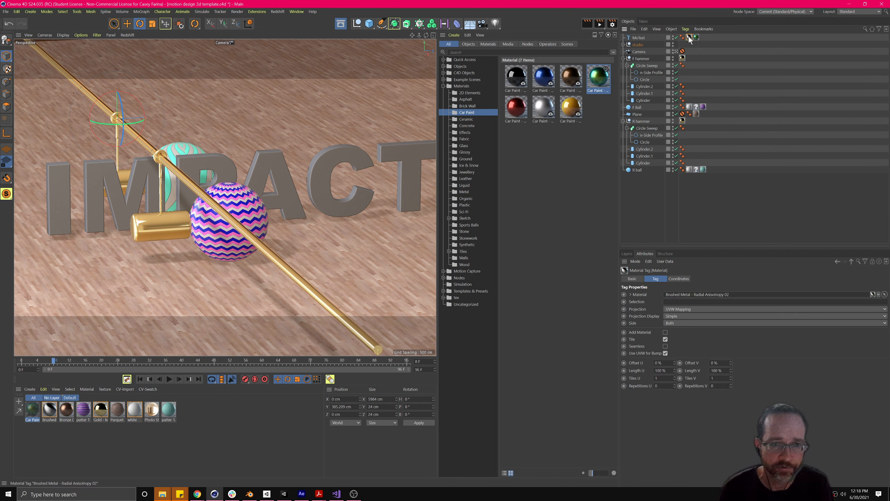
{"action": "key", "text": "Delete"}
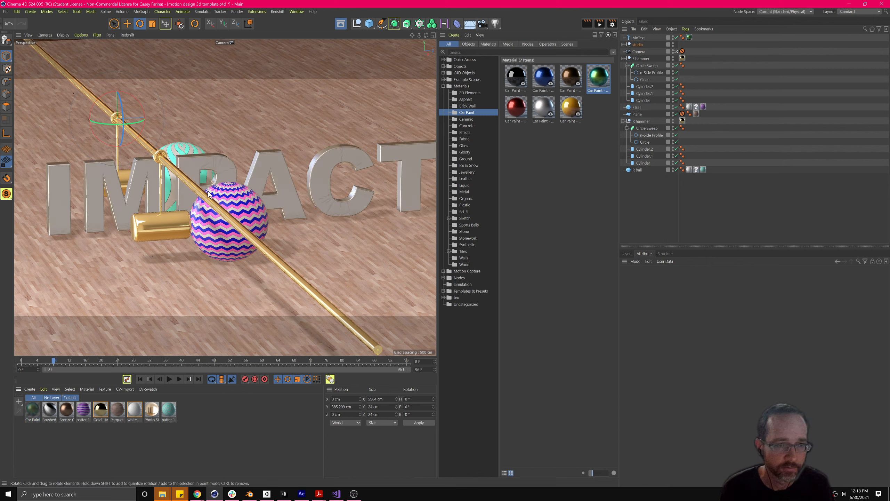
{"action": "left_click", "coordinate": [316, 185]}
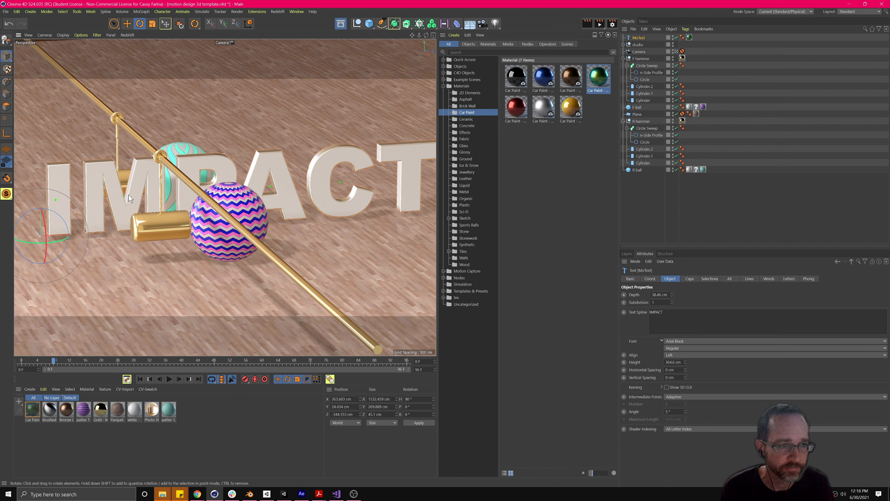